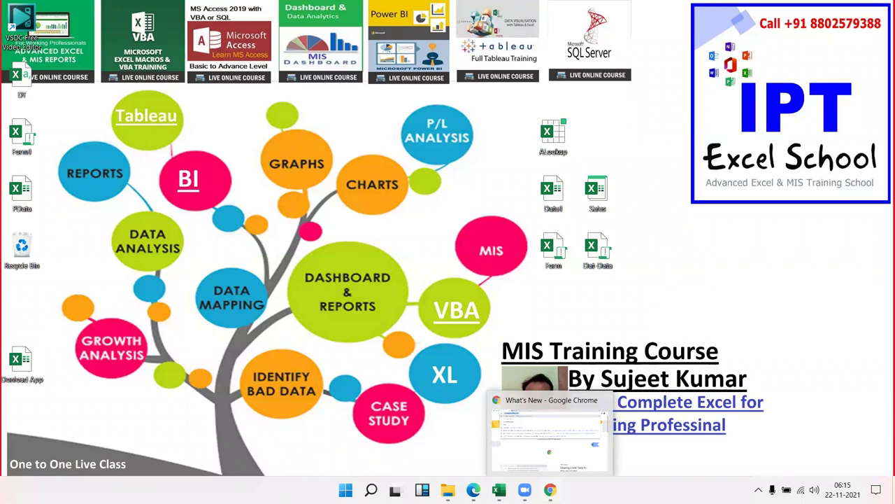
Bring Chrome back, go to drive.google.com, and select the Data P spreadsheet in My Drive.
click(550, 490)
text(d)
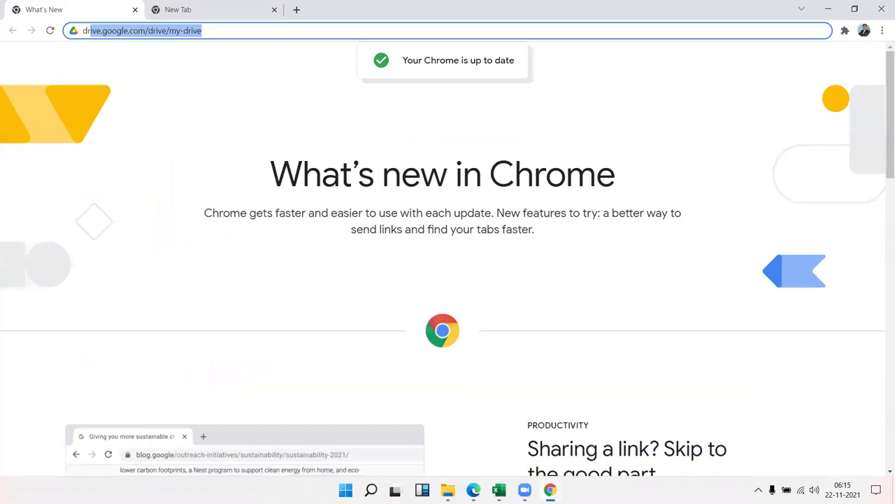
key(Return)
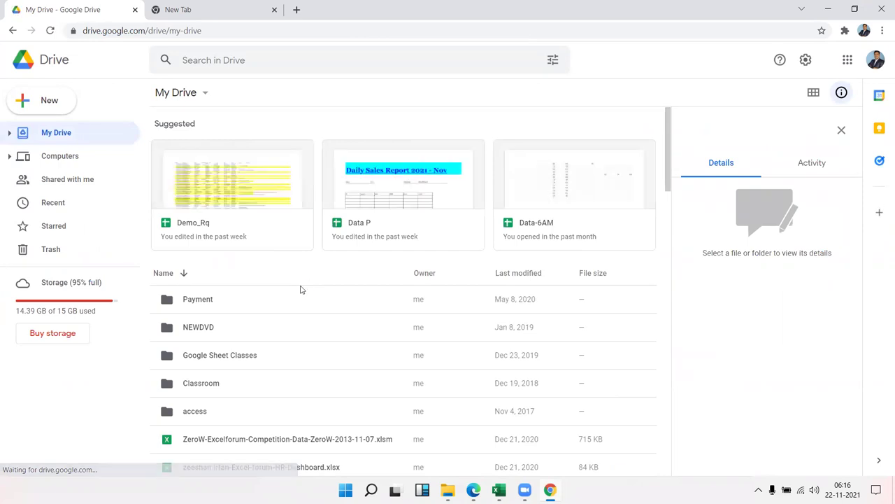
click(393, 200)
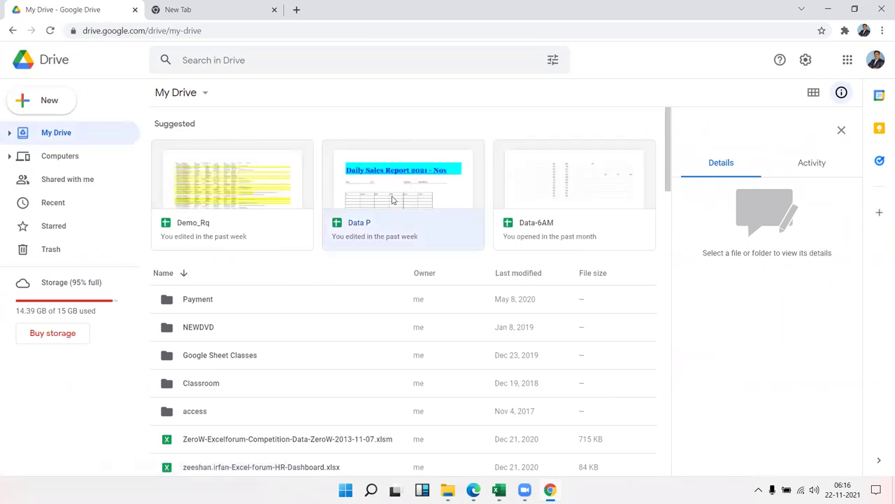
Open Data P and look through Sheet2, Sheet1 (1) and Sheet2 (1) before settling on Sheet3.
double_click(392, 201)
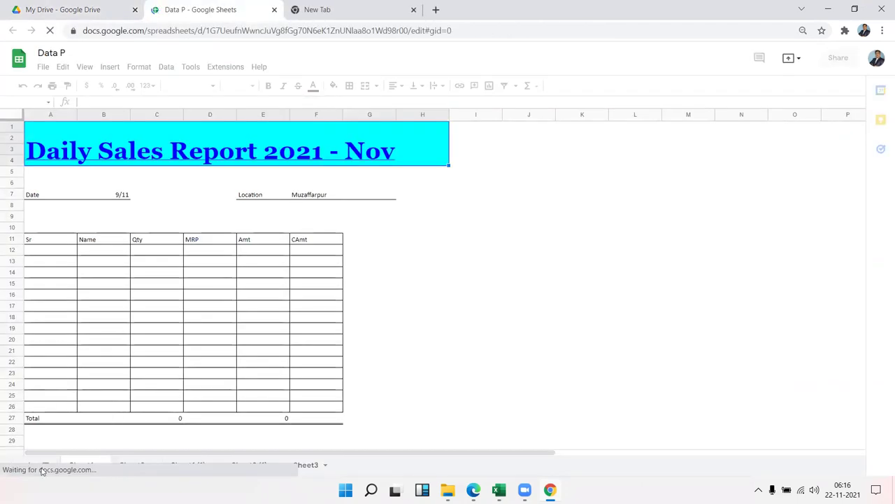
scroll(198, 434, down, 5)
scroll(196, 426, up, 5)
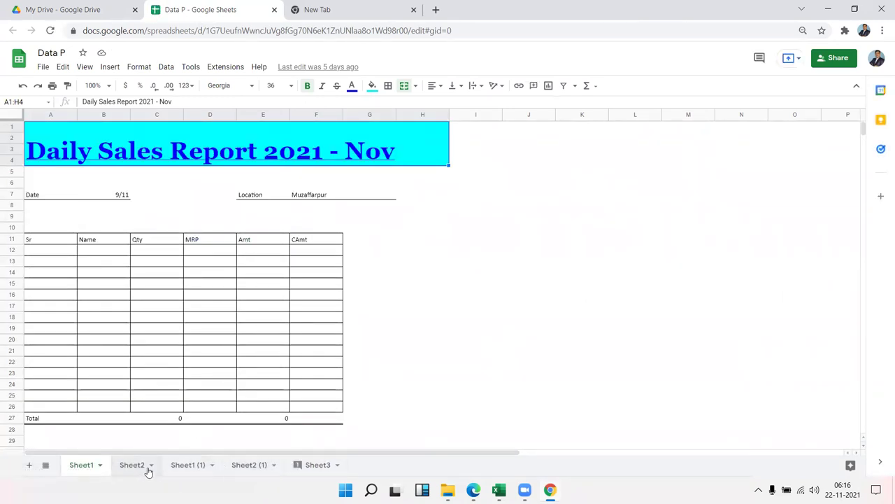
click(134, 465)
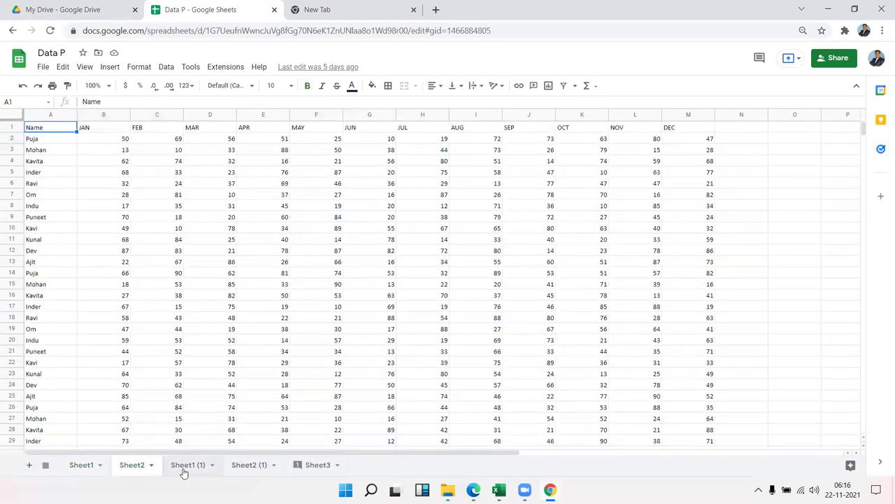
click(183, 469)
click(237, 466)
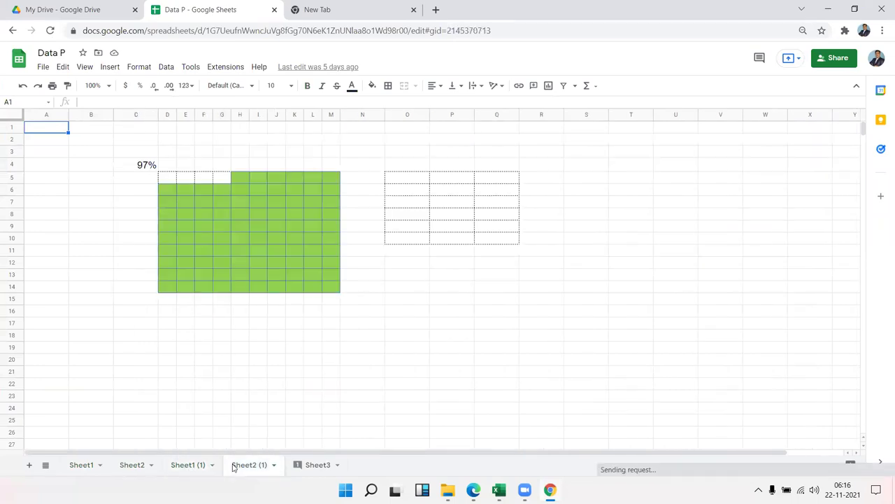
click(317, 466)
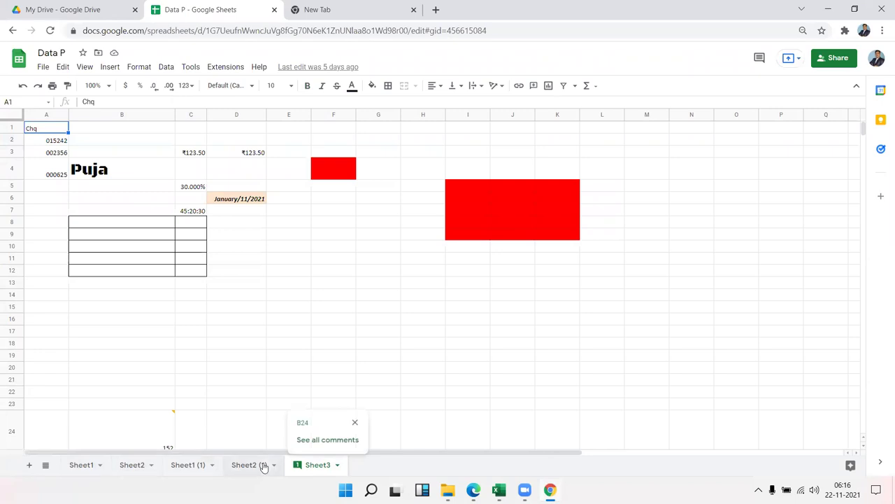
Delete rows 1–16 of Sheet3 twice, narrow column B, and return to A1.
click(14, 318)
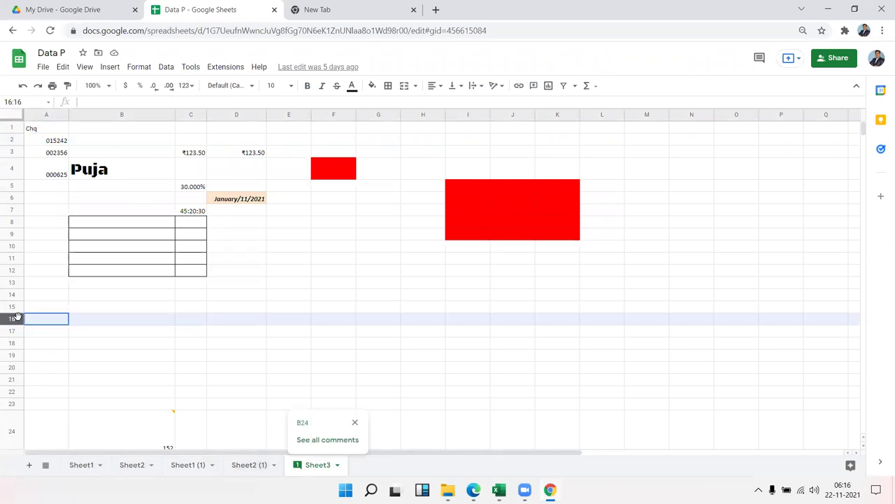
drag(17, 317, 14, 129)
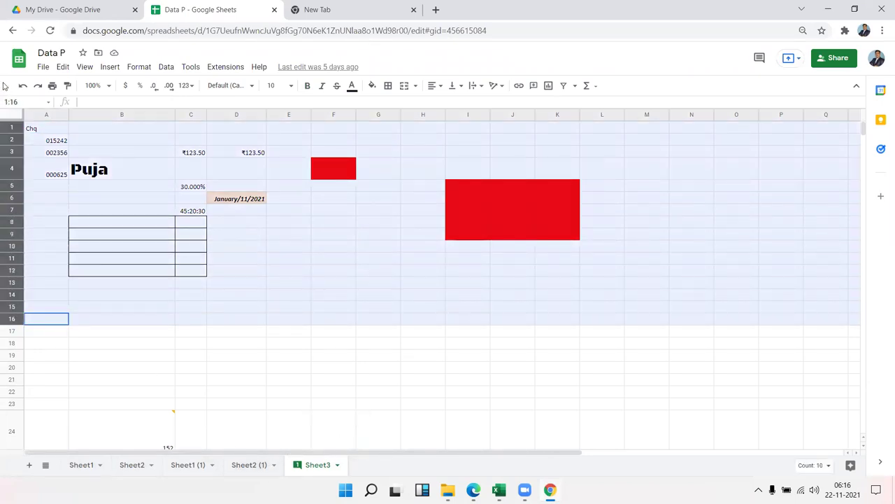
right_click(18, 202)
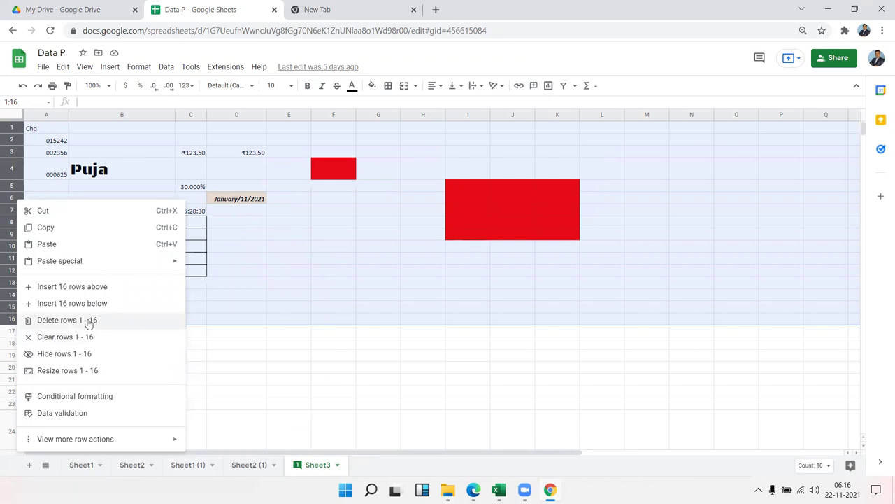
click(67, 321)
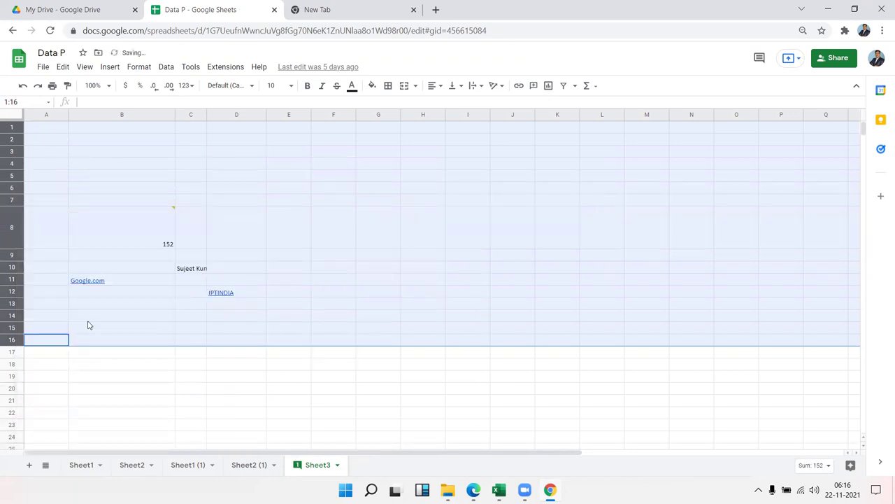
right_click(12, 233)
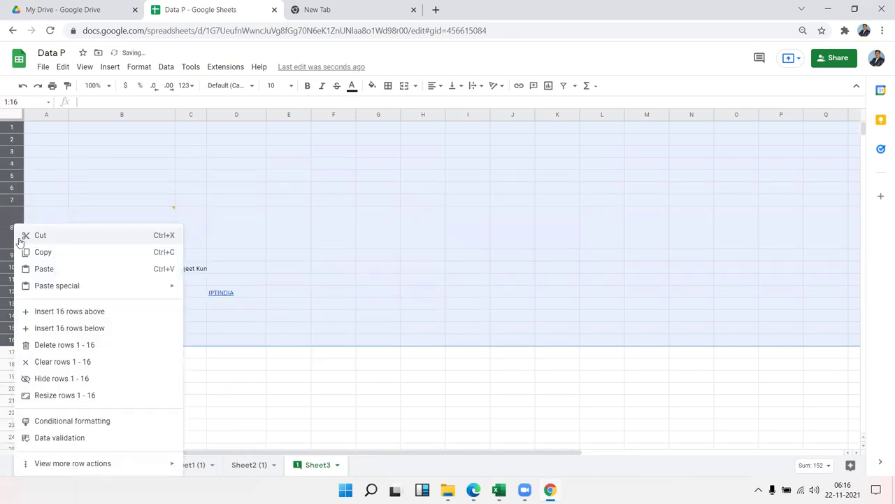
click(72, 344)
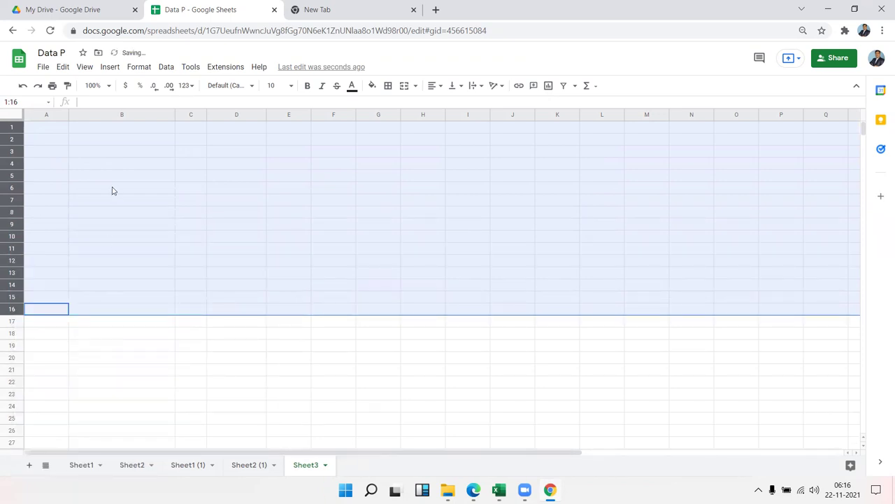
click(112, 189)
drag(175, 114, 115, 115)
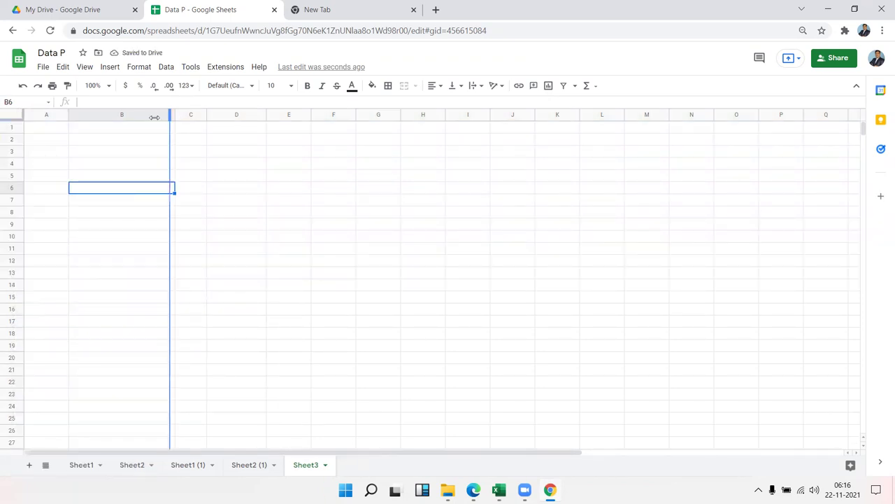
click(62, 130)
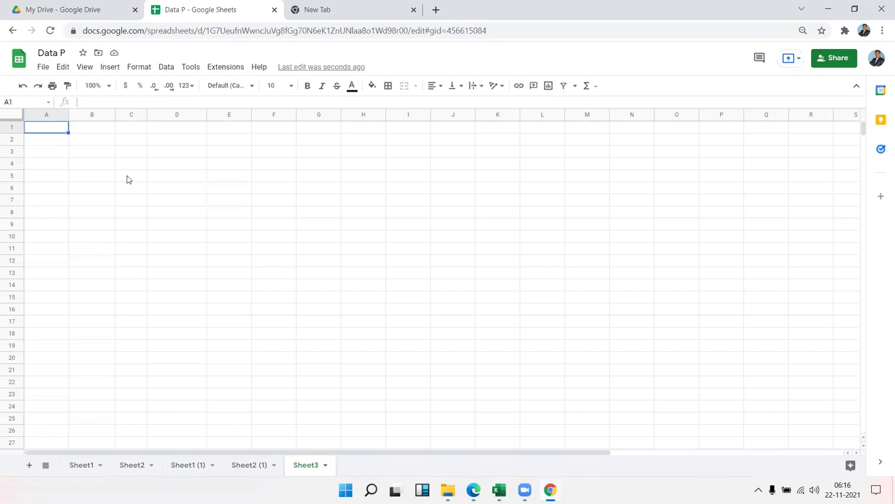
Enter the headings Name, Roll and Marks in A1:C1 and zoom the sheet to 200%.
text(Name)
key(Return)
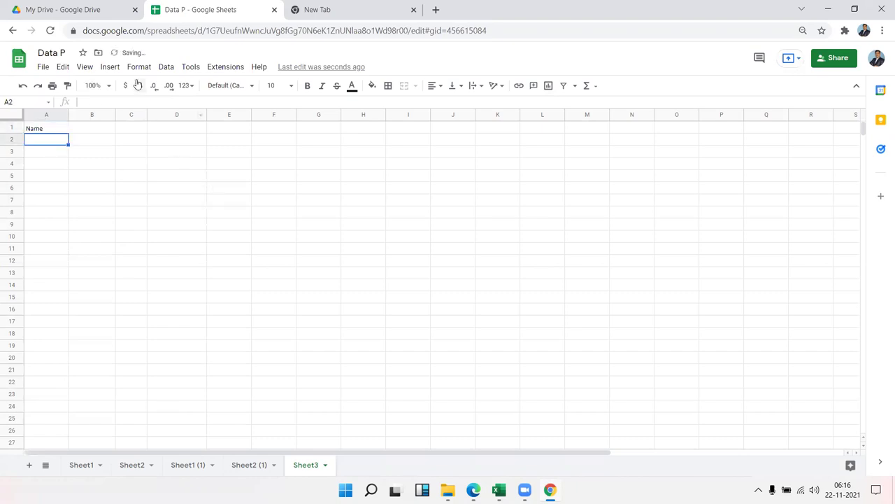
click(102, 86)
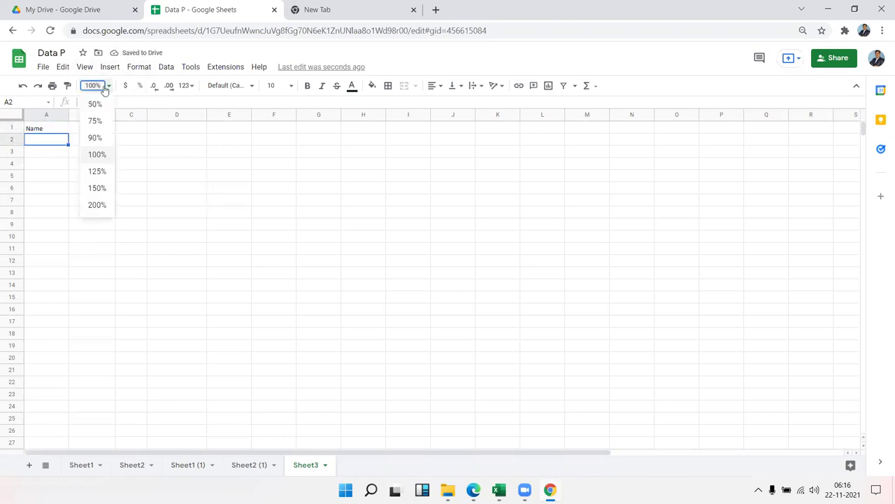
click(97, 205)
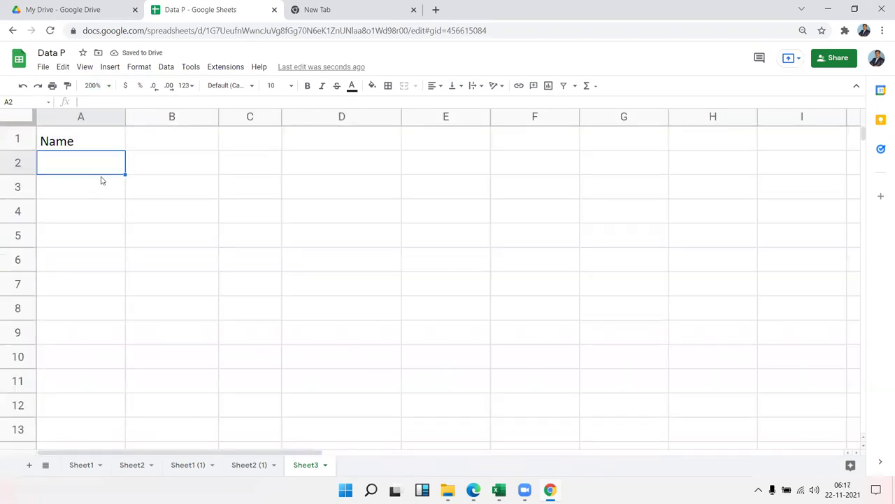
click(102, 144)
click(144, 142)
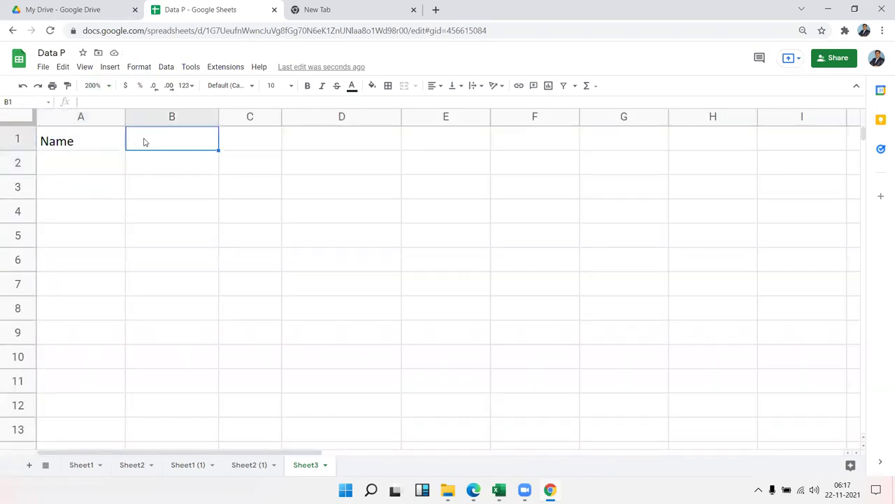
text(Roll)
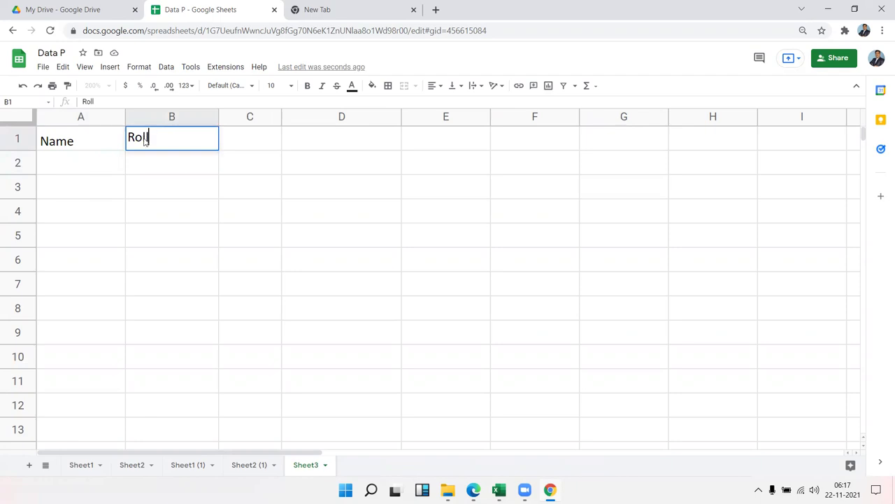
key(Tab)
text(Mar)
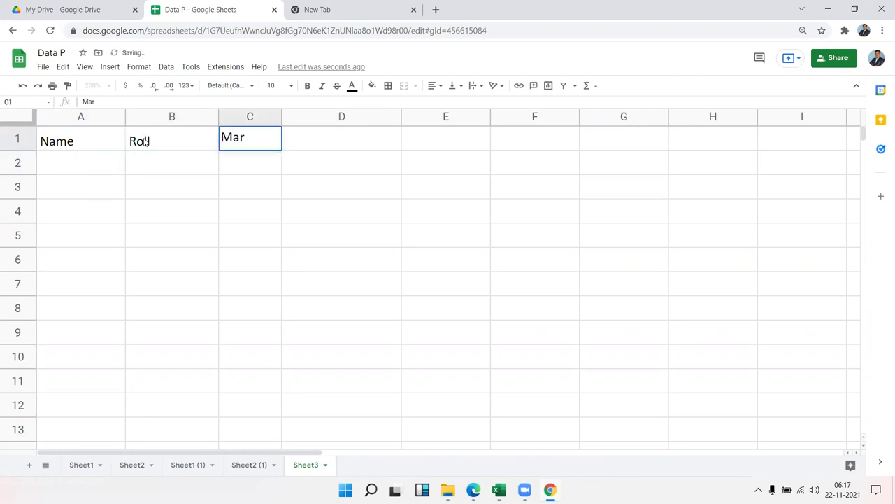
text(ks)
key(Return)
Enter Puja in A2 and fill it down through A7.
key(Left)
text(Puja)
click(85, 211)
click(96, 172)
drag(124, 174, 80, 280)
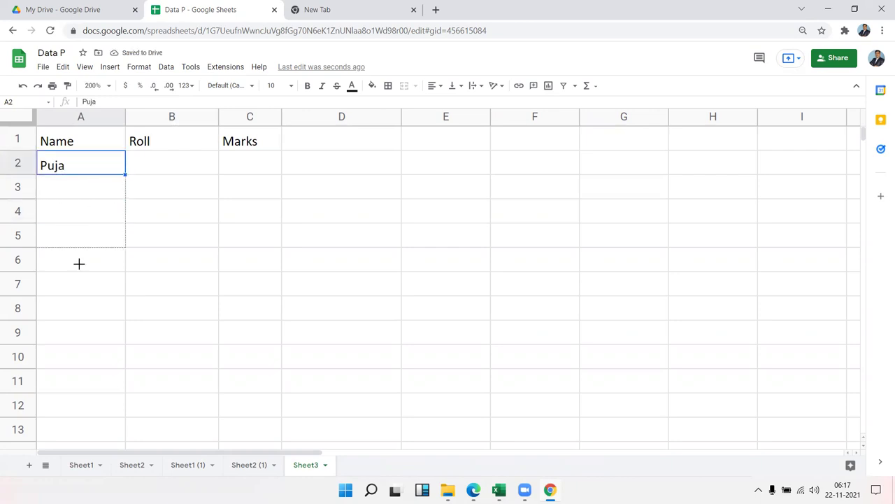
Overwrite A3:A6 with the names Neetu, Ravi, Mohan and Uday.
click(95, 194)
text(Neet)
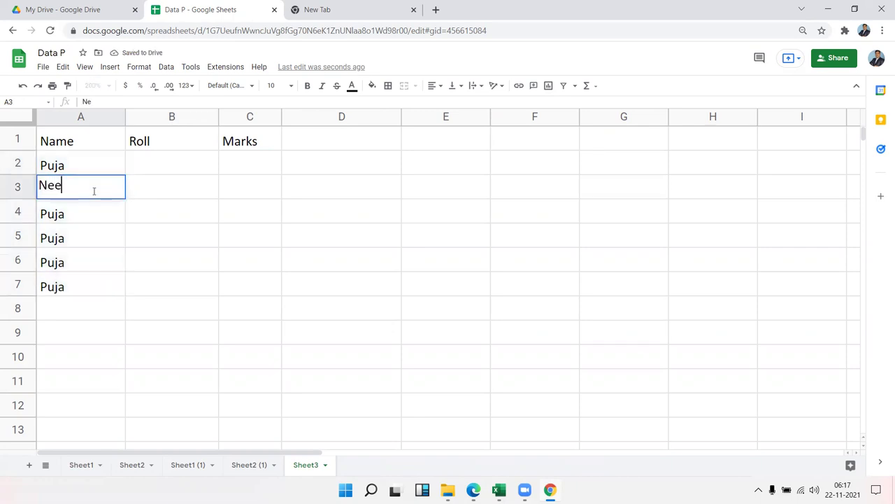
text(y)
key(BackSpace)
text(u)
key(Return)
text(Ravi)
key(Return)
text(Mohan)
key(Return)
text(Uday)
key(Return)
Add Om in A7, then fill Roll numbers 1–6 using 1 in B2 and =B2+1 below.
text(Om)
click(144, 169)
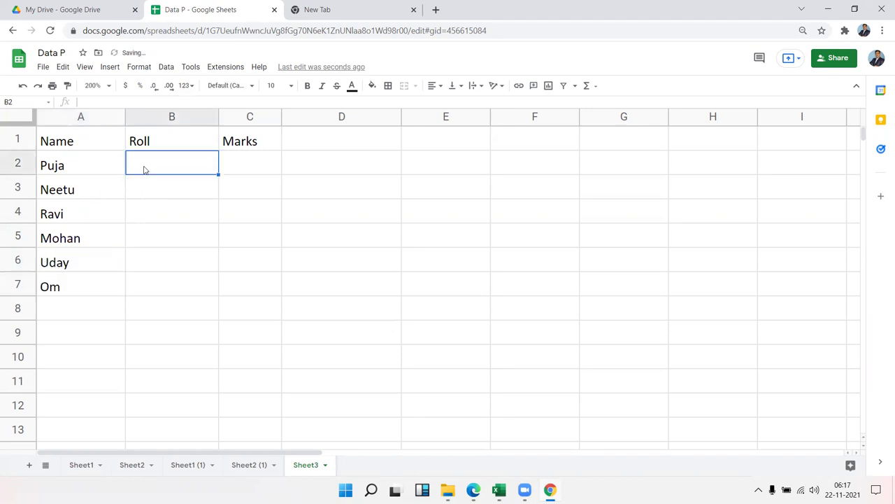
text(1)
key(Return)
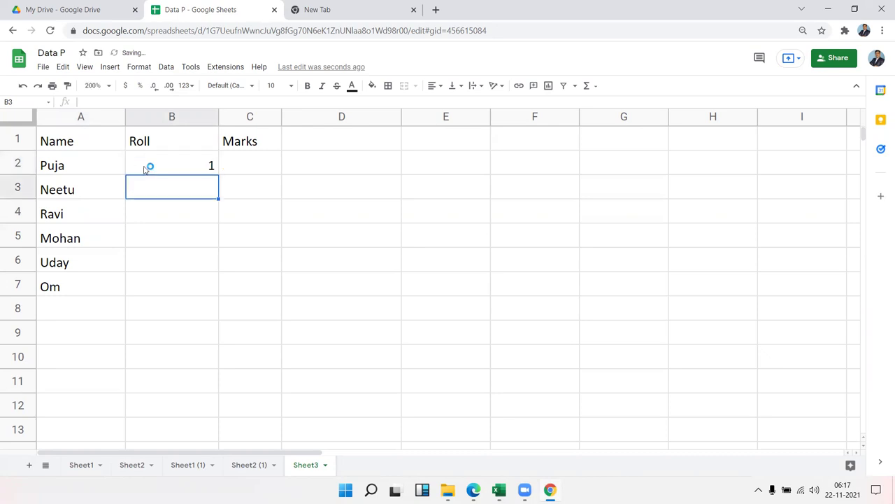
text(=B2+1)
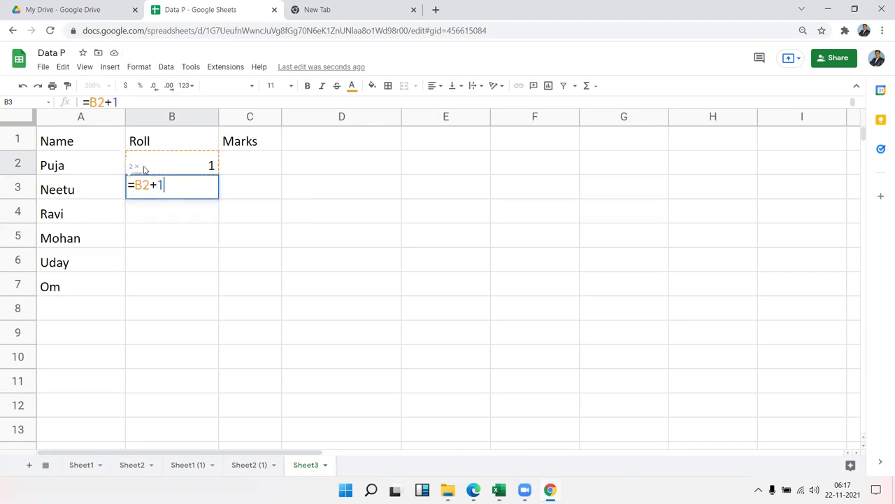
key(Return)
click(212, 190)
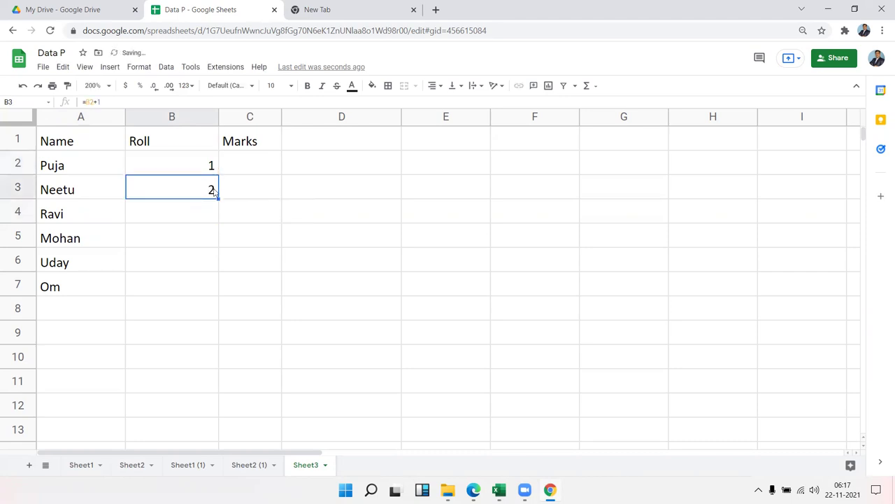
double_click(216, 196)
Fill C2:C7 with =RANDBETWEEN(10,90) marks and select the table A1:C7.
click(254, 165)
text(=)
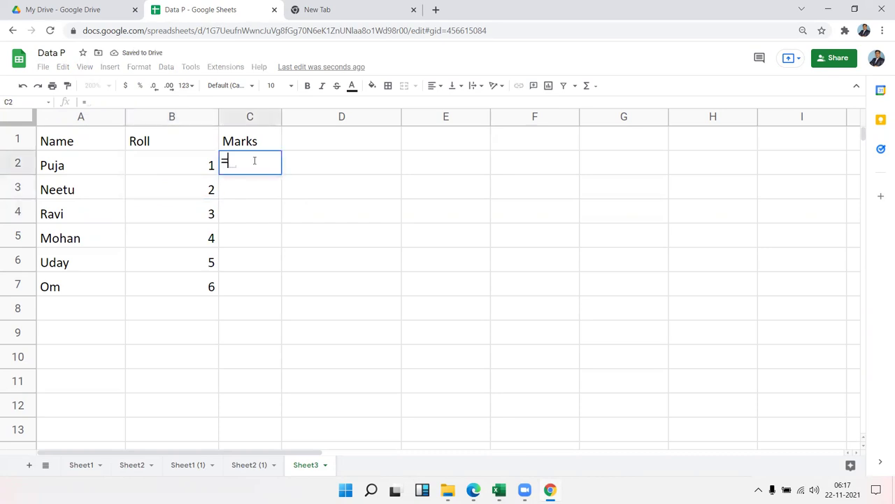
text(ra)
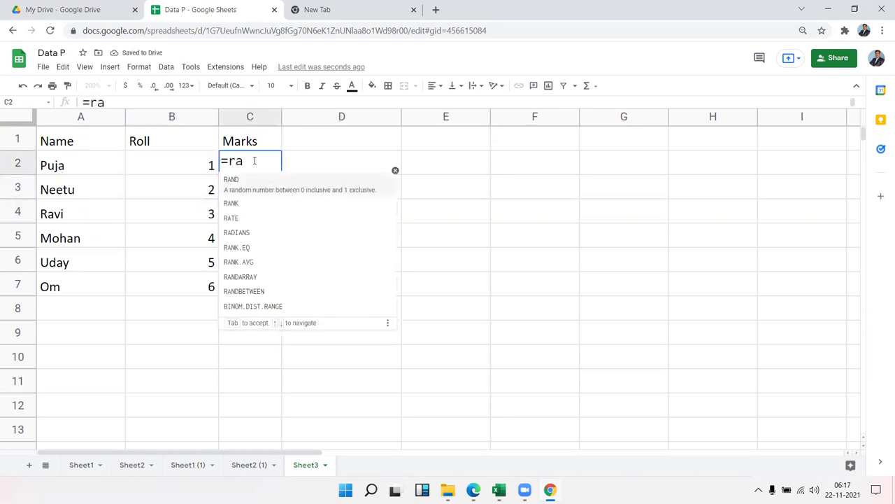
text(nd)
key(Down)
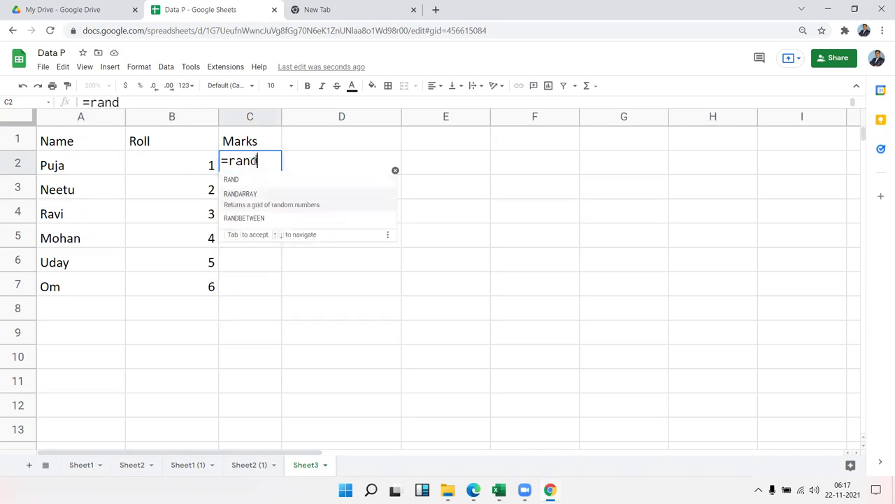
key(Down)
key(Tab)
text(10,90)
key(Return)
click(256, 164)
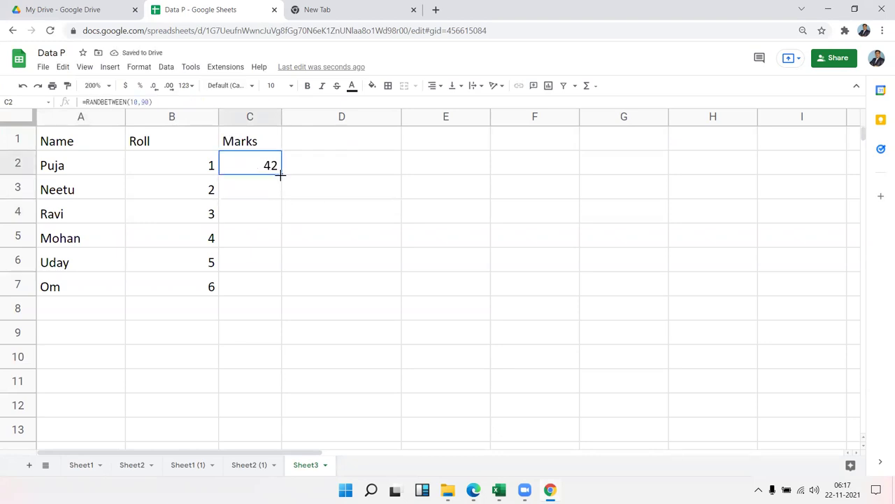
double_click(280, 175)
mouse_move(55, 146)
mouse_down()
mouse_move(87, 189)
mouse_move(256, 286)
mouse_up()
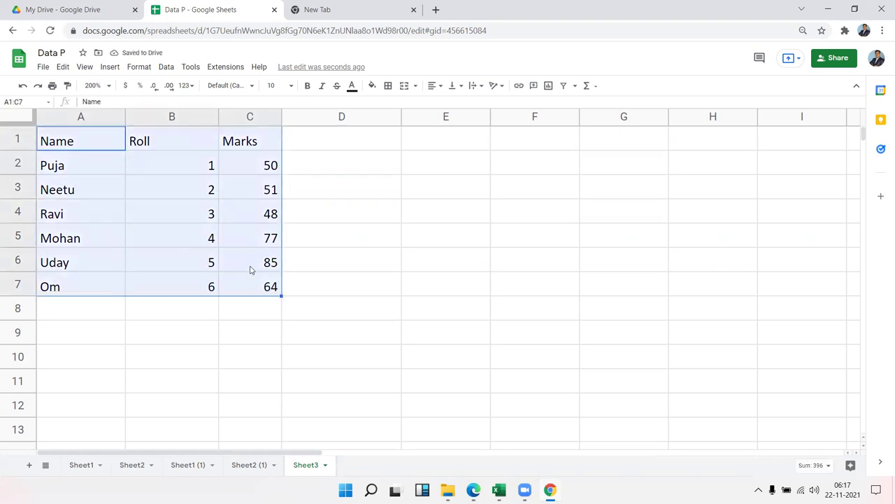
Give A1:C7 a yellow fill and all borders, then copy the table.
click(374, 88)
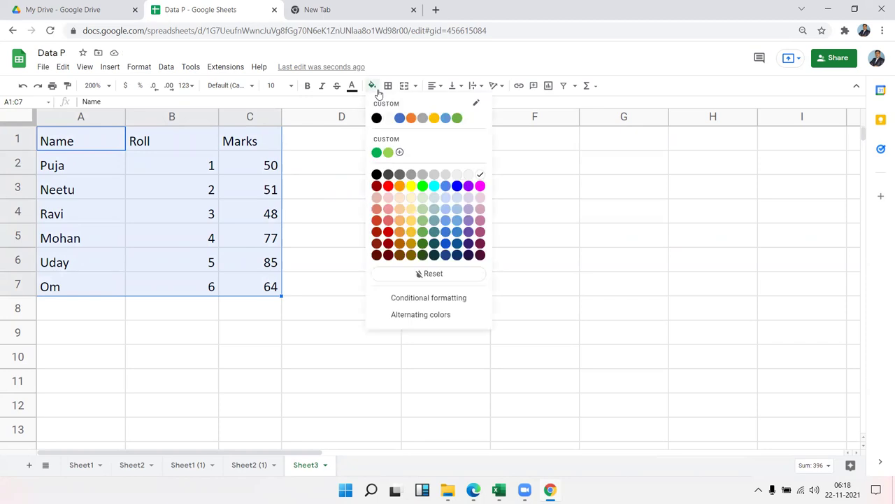
click(411, 185)
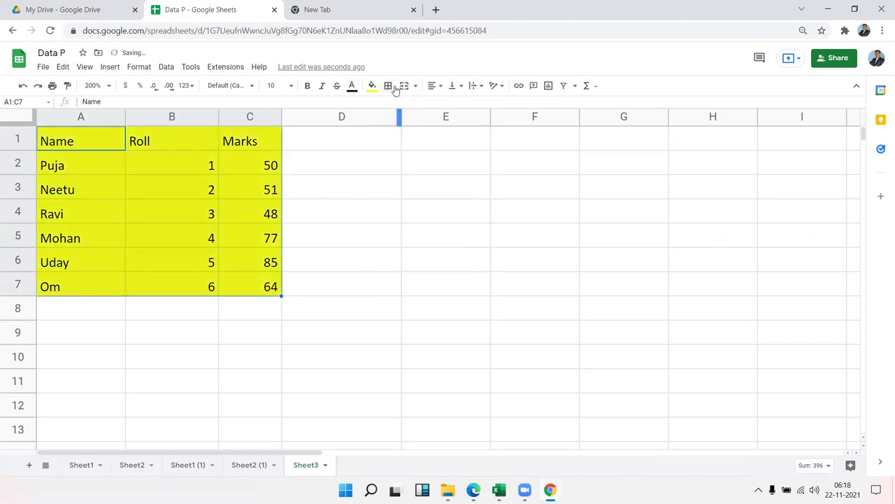
click(388, 87)
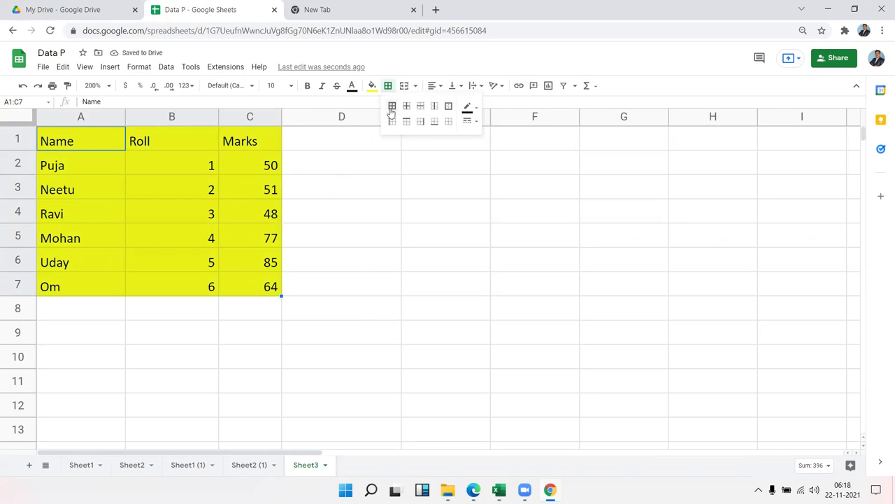
click(393, 106)
click(368, 213)
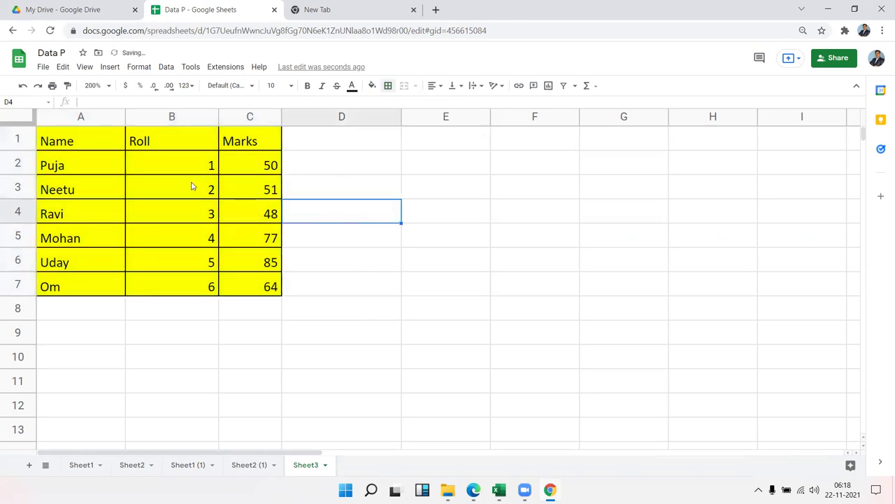
drag(49, 145, 241, 285)
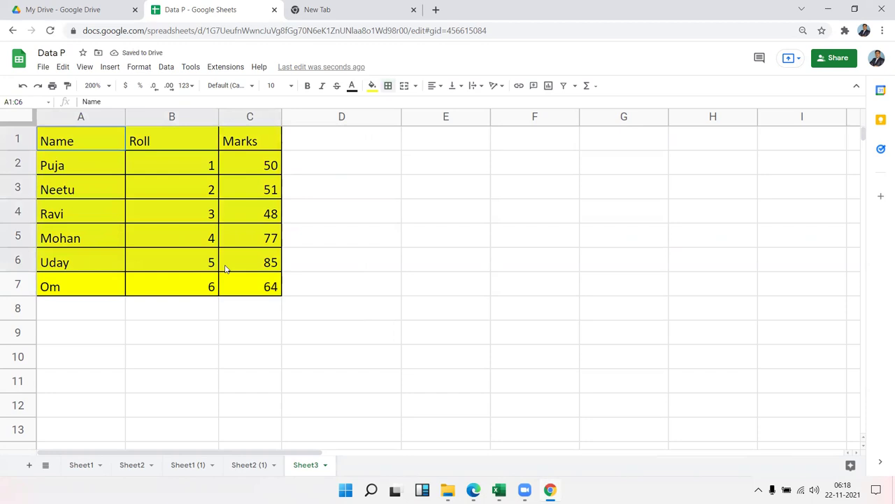
key(ctrl+c)
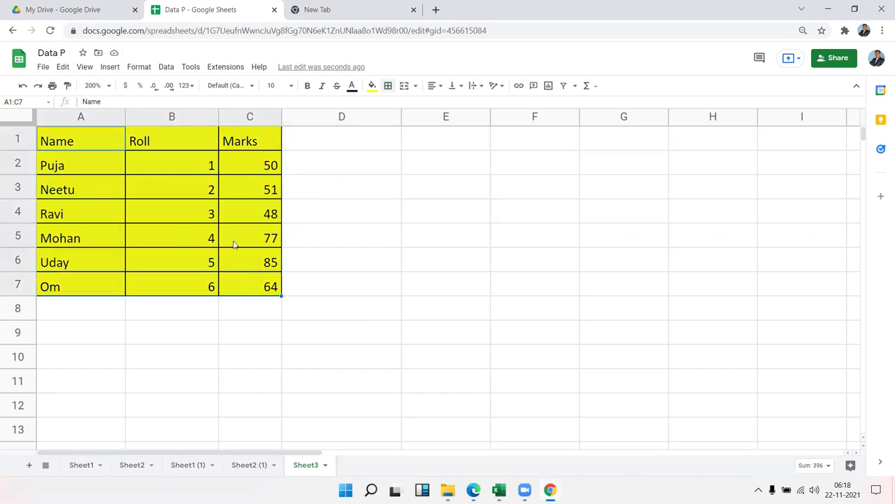
Paste the table at E1 using Paste special > Formula only, after undoing a normal paste.
click(428, 150)
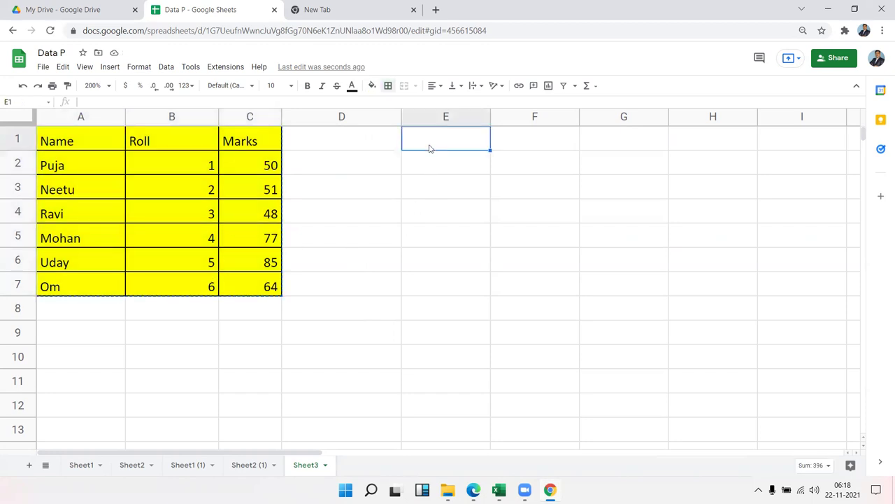
key(ctrl+v)
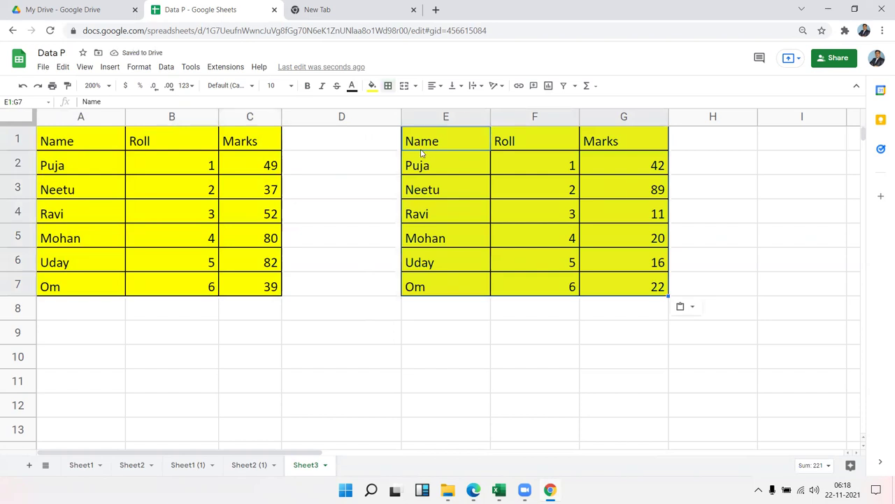
key(ctrl+z)
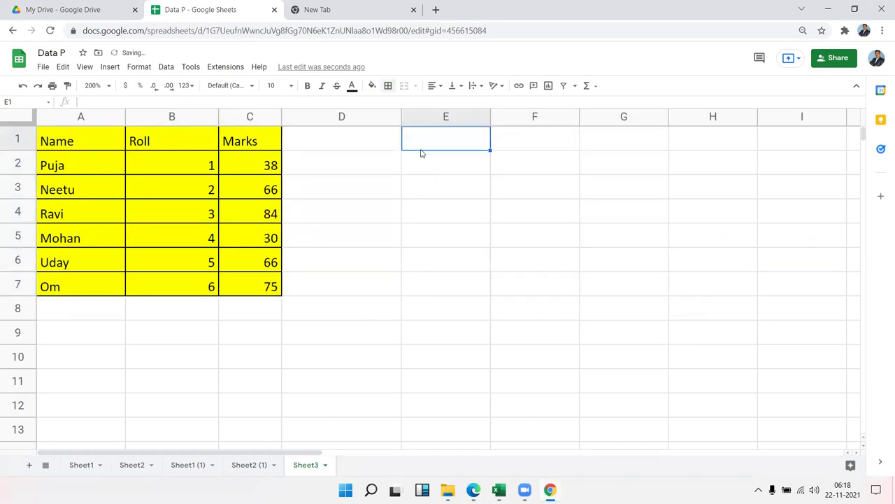
right_click(439, 139)
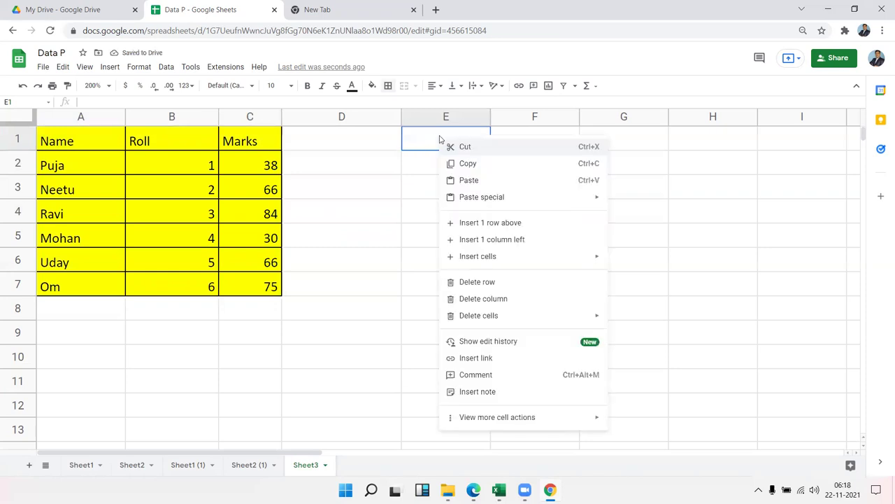
mouse_move(482, 197)
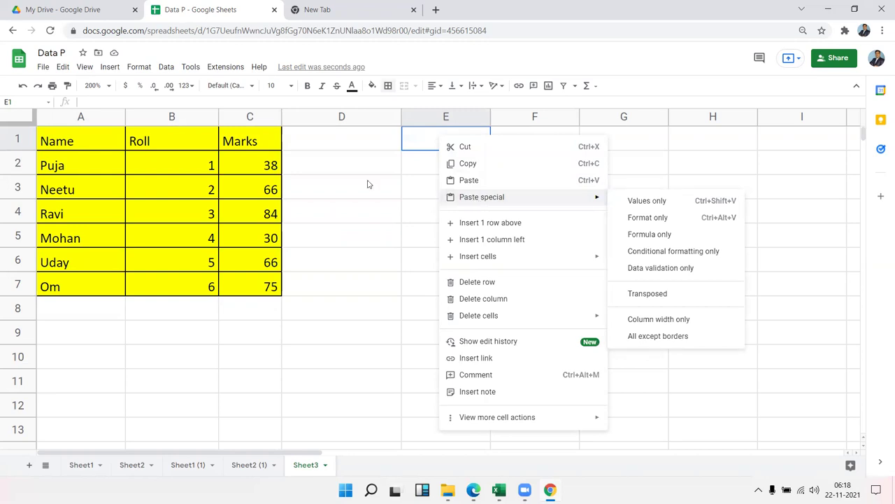
click(65, 71)
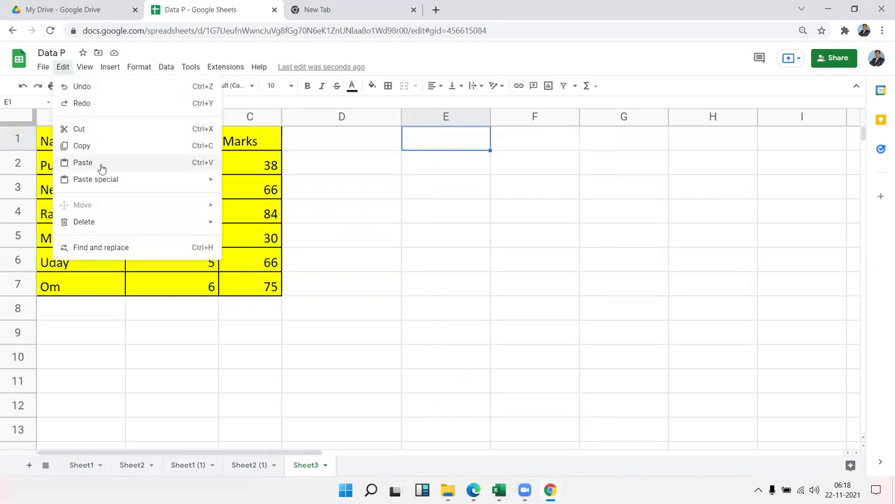
mouse_move(95, 179)
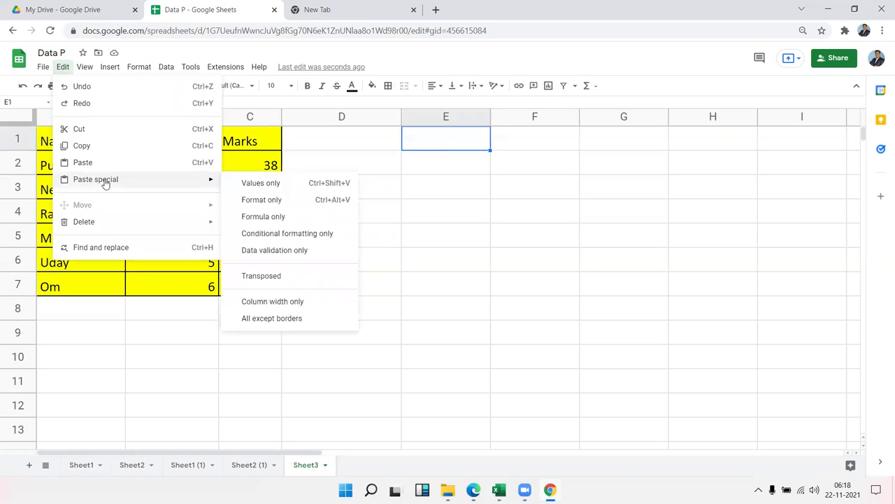
right_click(412, 138)
mouse_move(454, 196)
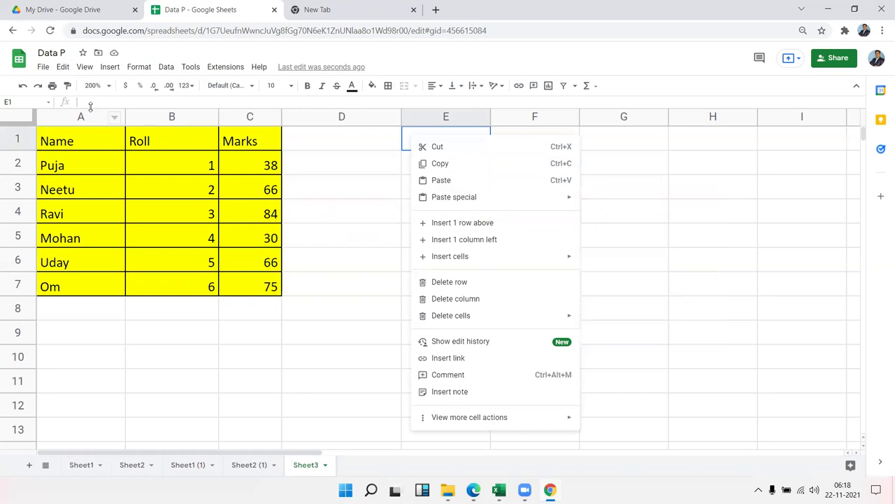
click(68, 69)
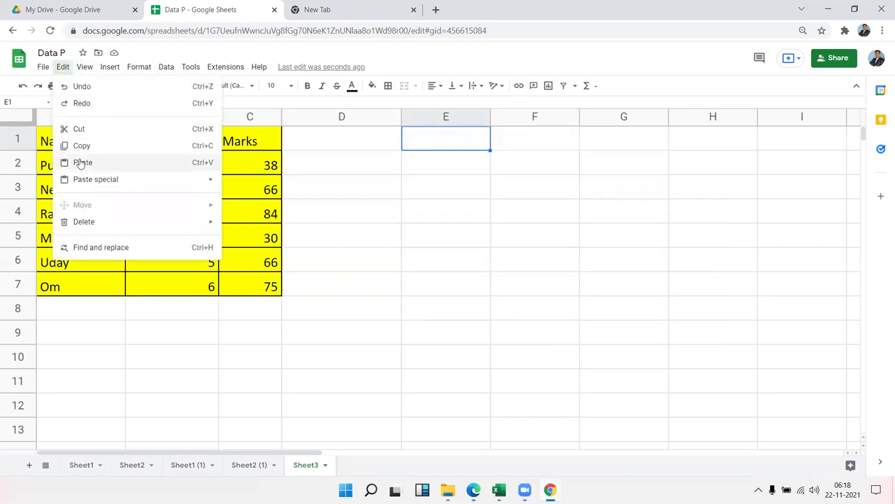
mouse_move(96, 179)
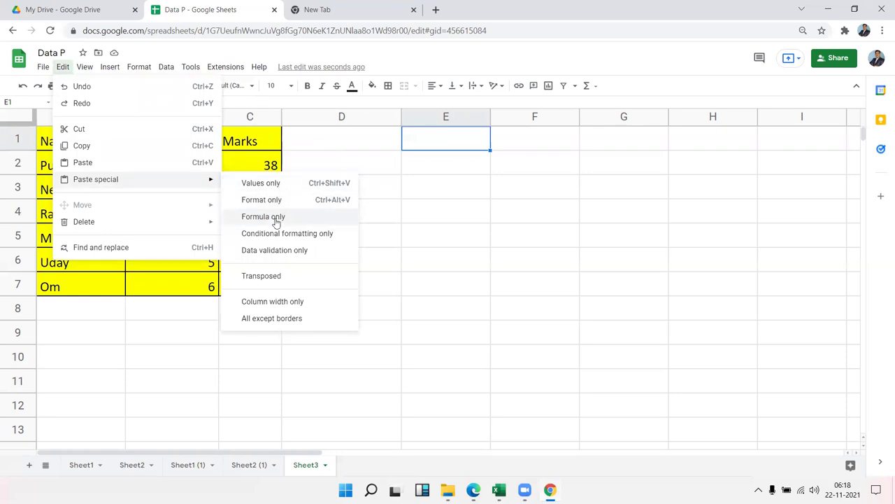
click(276, 221)
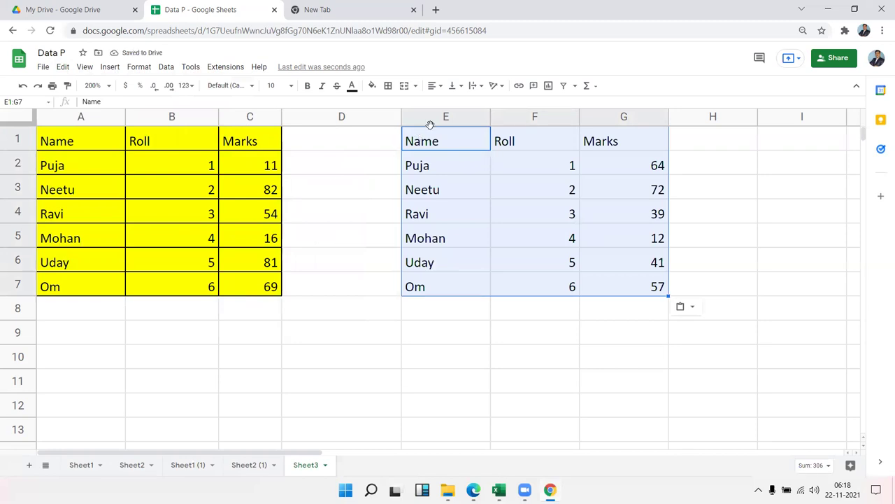
click(411, 170)
click(168, 142)
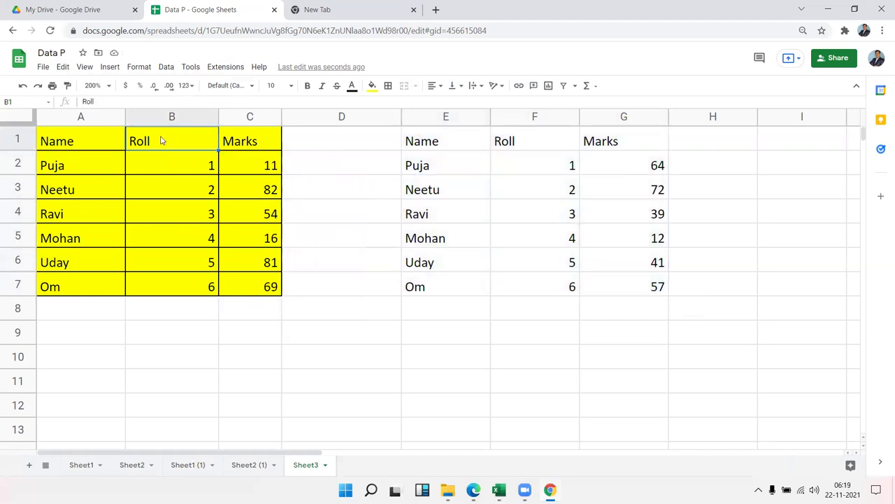
click(80, 168)
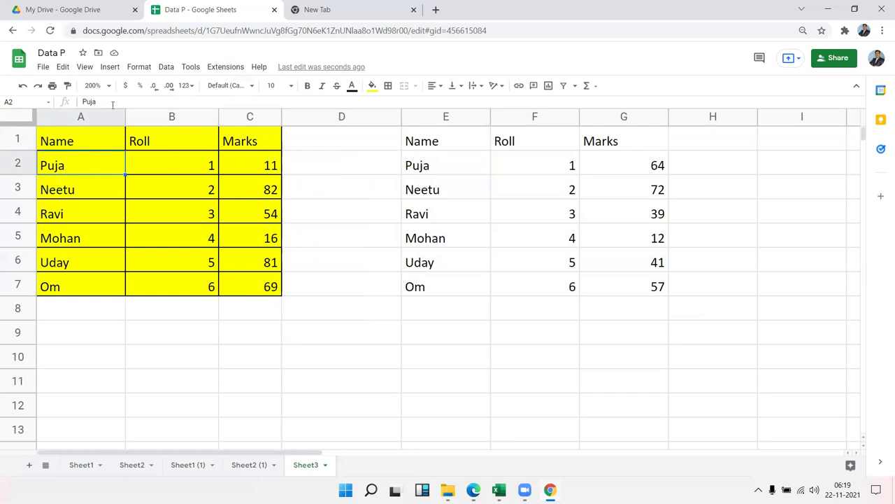
click(175, 176)
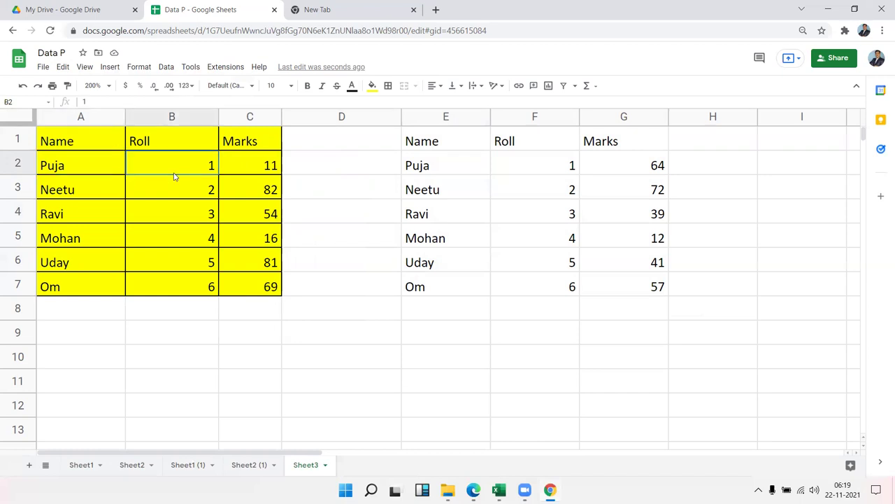
click(115, 101)
click(224, 217)
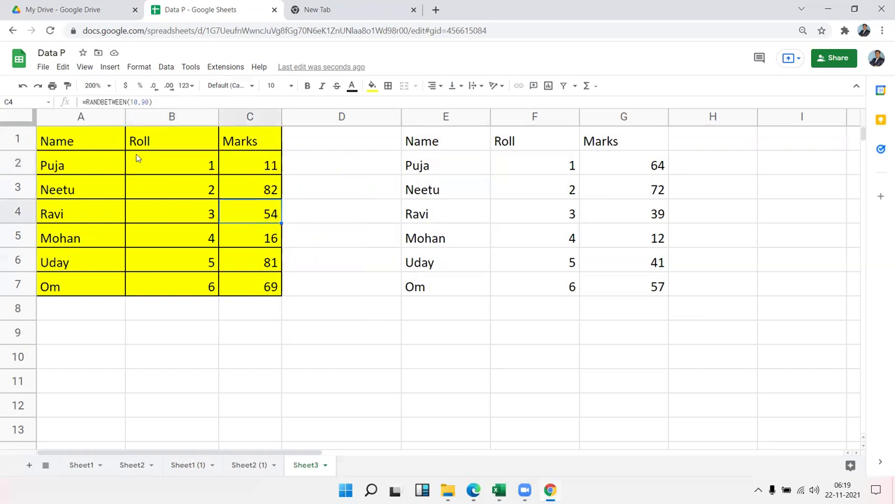
click(107, 102)
click(98, 162)
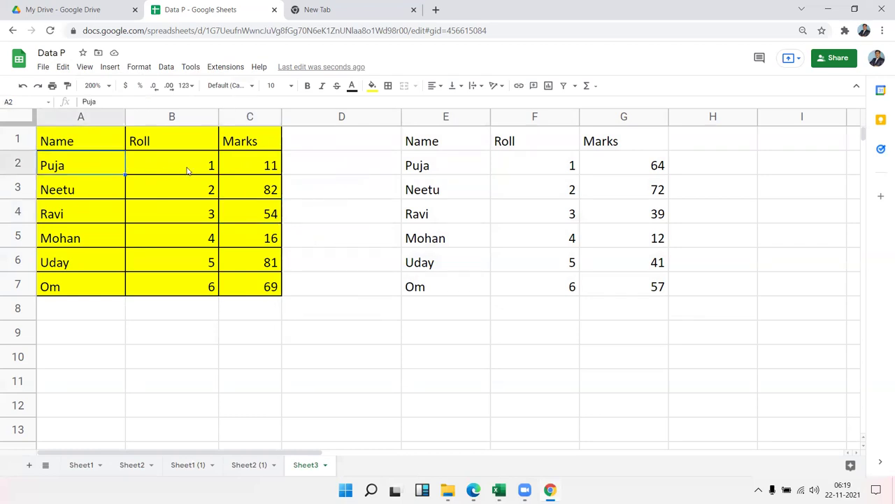
click(234, 169)
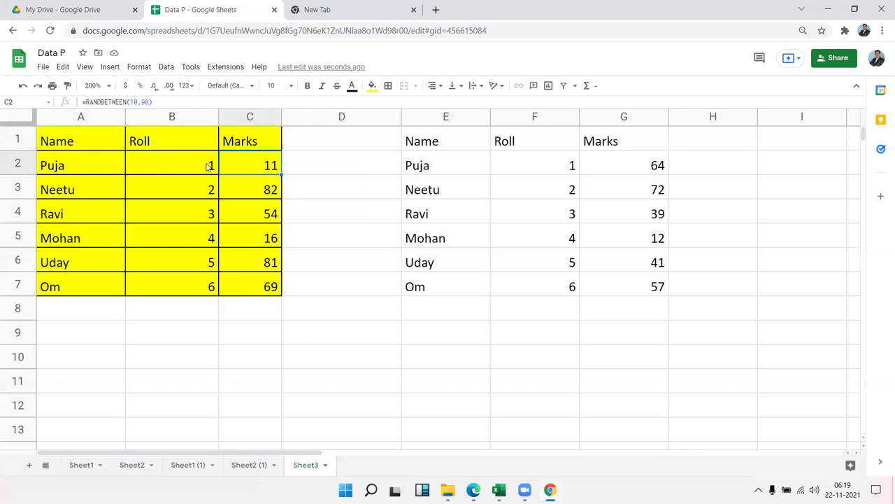
click(118, 168)
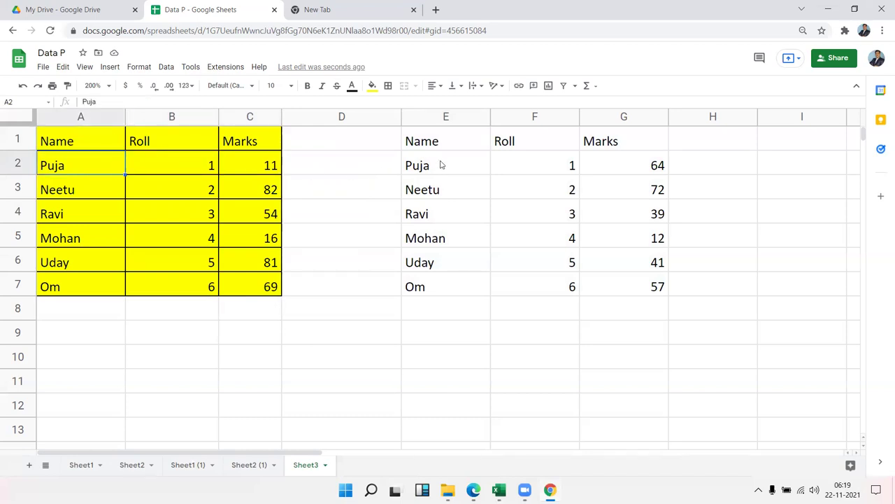
Copy A1:C7 and paste it into E9 as values only.
mouse_move(76, 139)
mouse_down()
mouse_move(234, 251)
mouse_move(256, 288)
mouse_up()
key(ctrl+c)
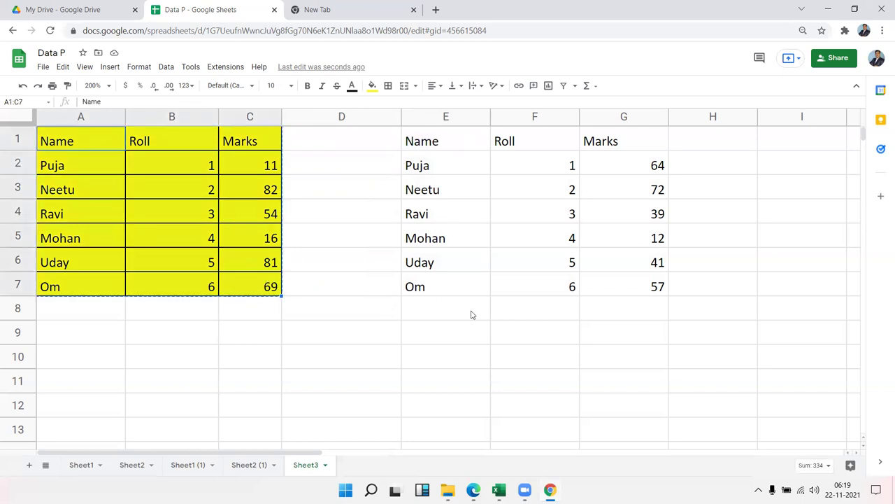
click(449, 316)
click(430, 332)
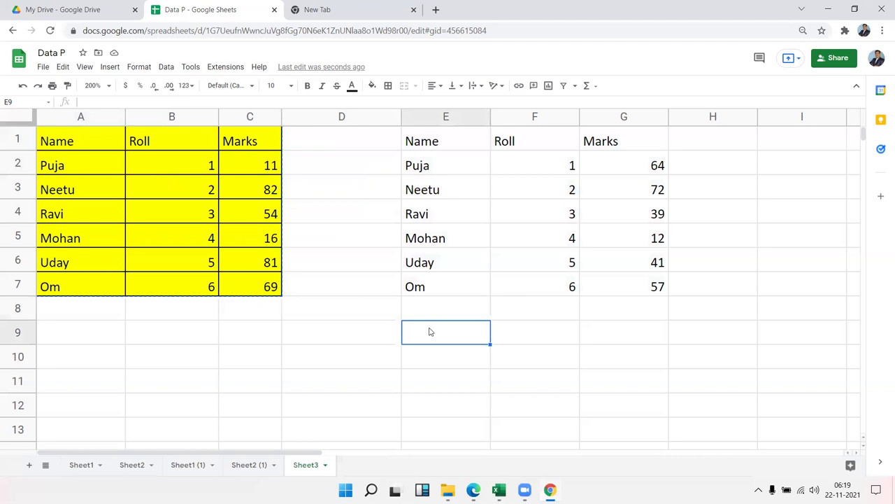
right_click(430, 331)
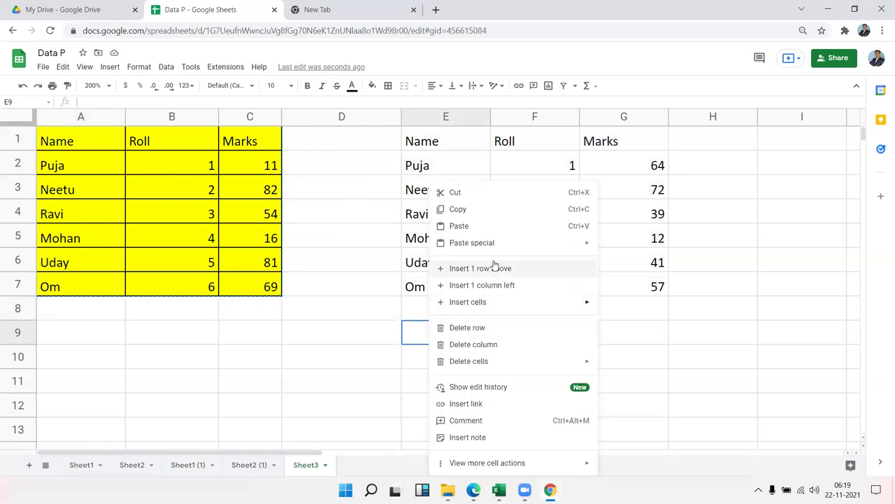
mouse_move(472, 243)
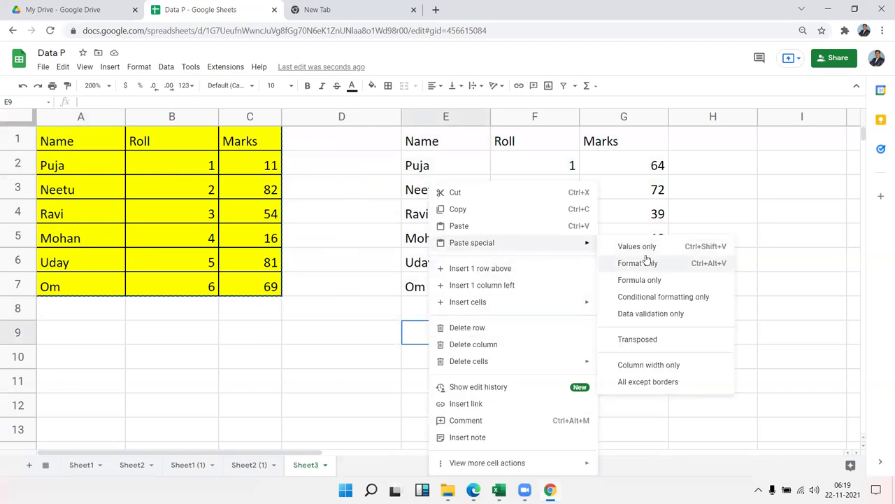
click(647, 248)
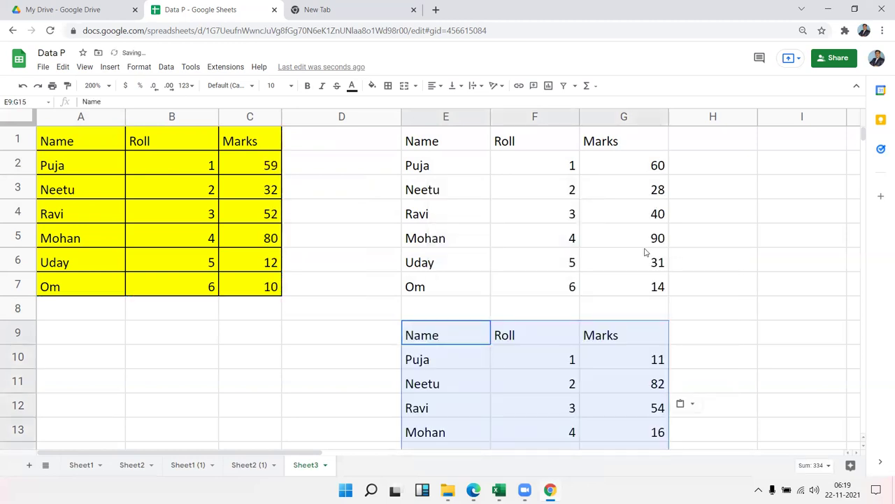
Confirm C2 still holds the random formula and select the values-only copy E9:G15.
click(276, 175)
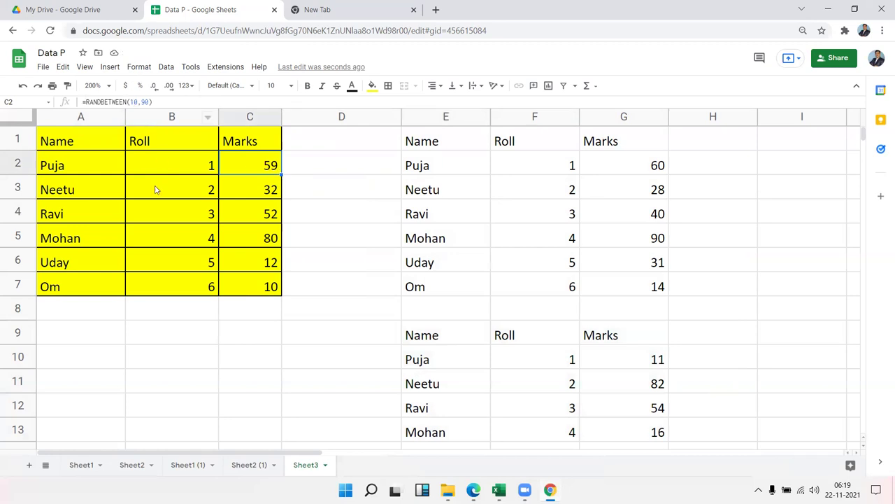
click(272, 329)
click(304, 334)
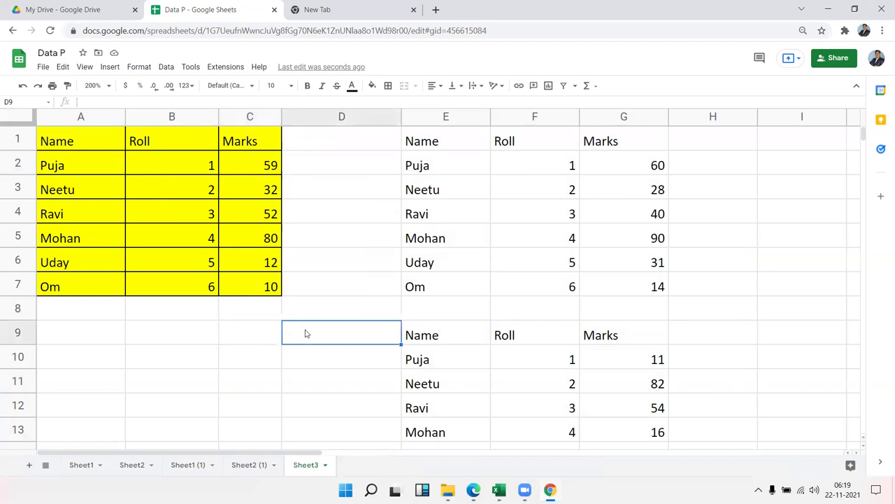
click(242, 334)
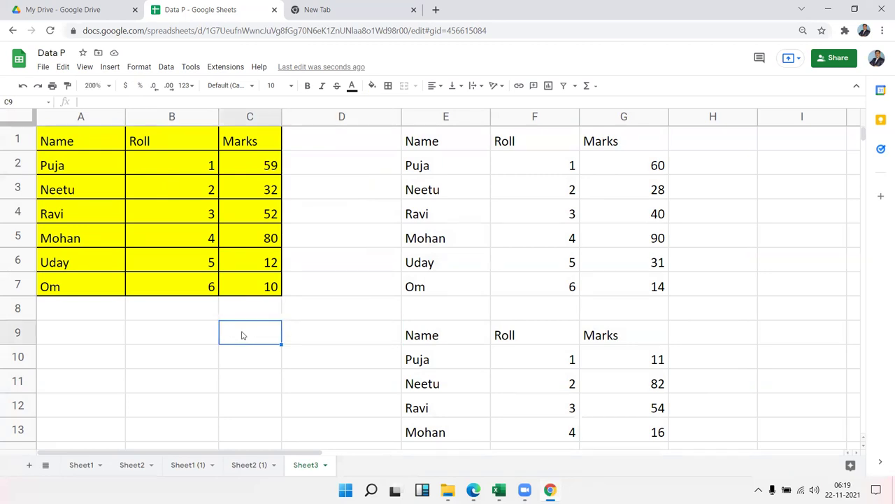
scroll(390, 329, down, 2)
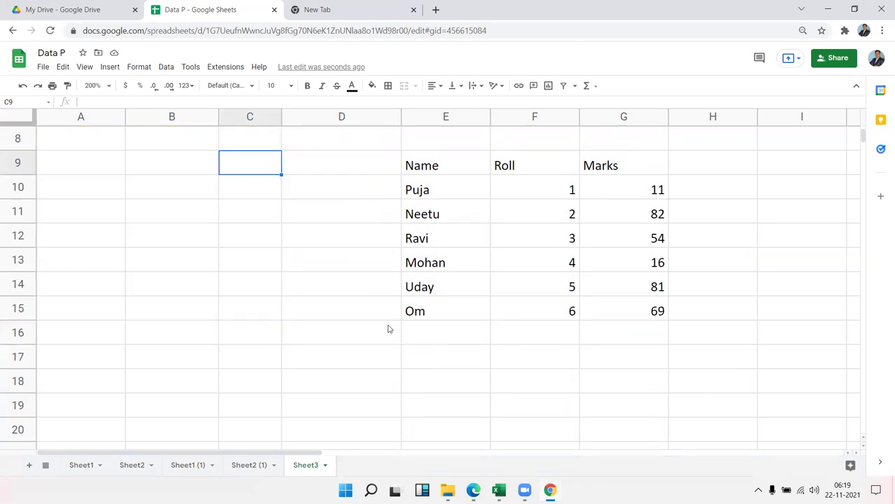
scroll(390, 328, up, 2)
scroll(390, 326, down, 2)
drag(430, 171, 630, 308)
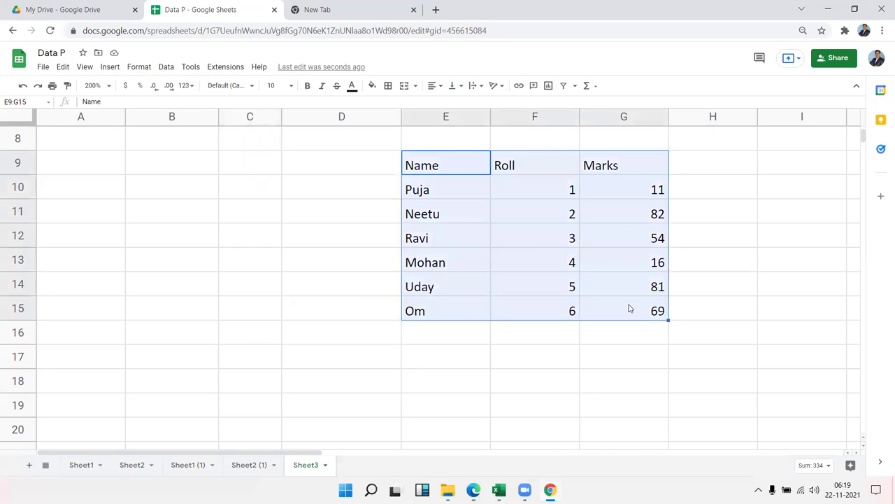
scroll(628, 307, up, 2)
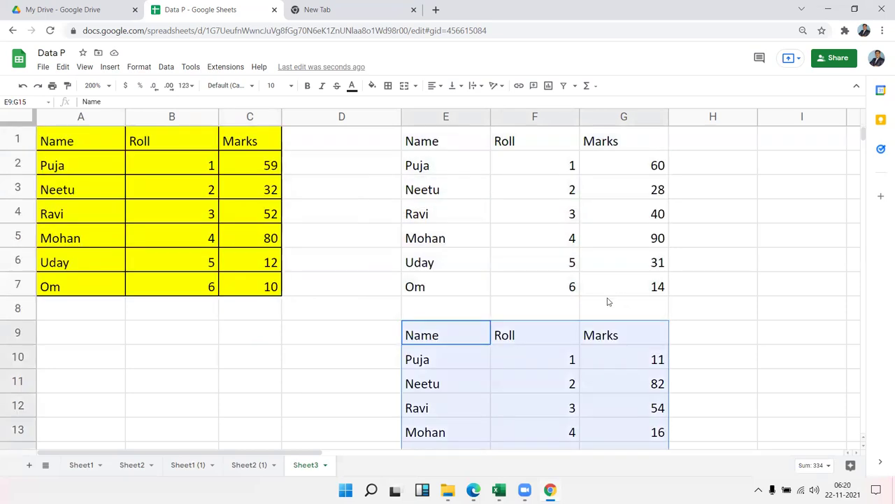
Clear E9:G15, then inspect the grid formulas on Sheet1 (1).
key(Delete)
click(370, 326)
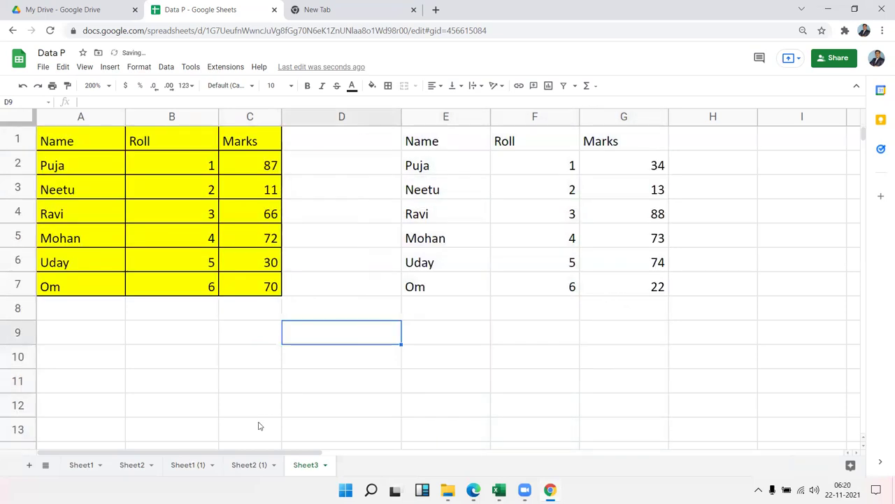
click(187, 464)
click(294, 312)
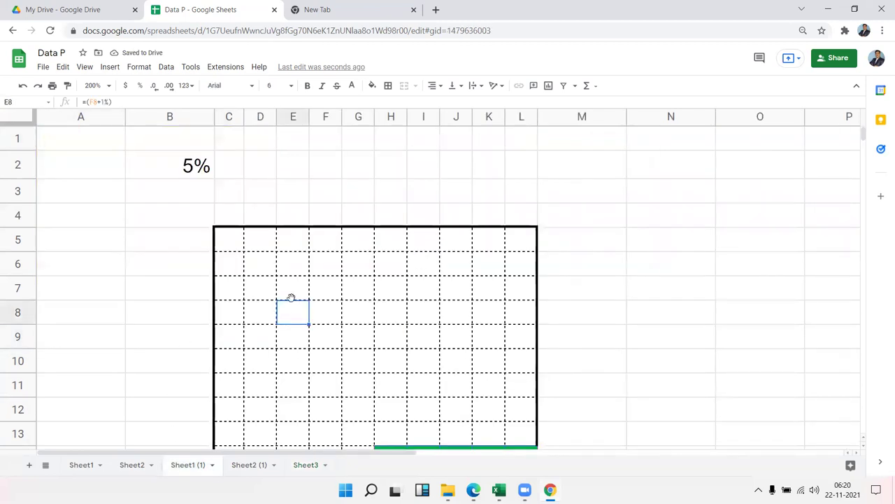
click(295, 257)
click(425, 313)
click(453, 337)
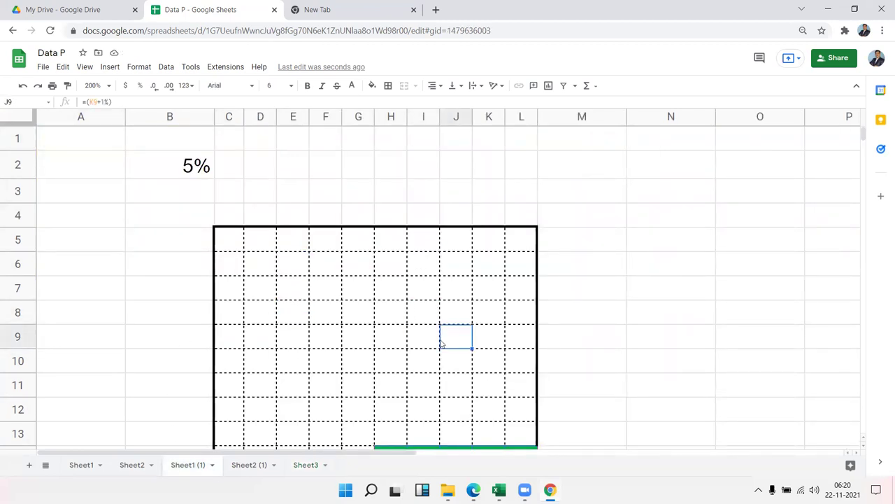
scroll(441, 343, down, 3)
click(501, 288)
click(405, 285)
click(351, 281)
click(290, 270)
click(248, 269)
click(248, 284)
scroll(245, 291, up, 3)
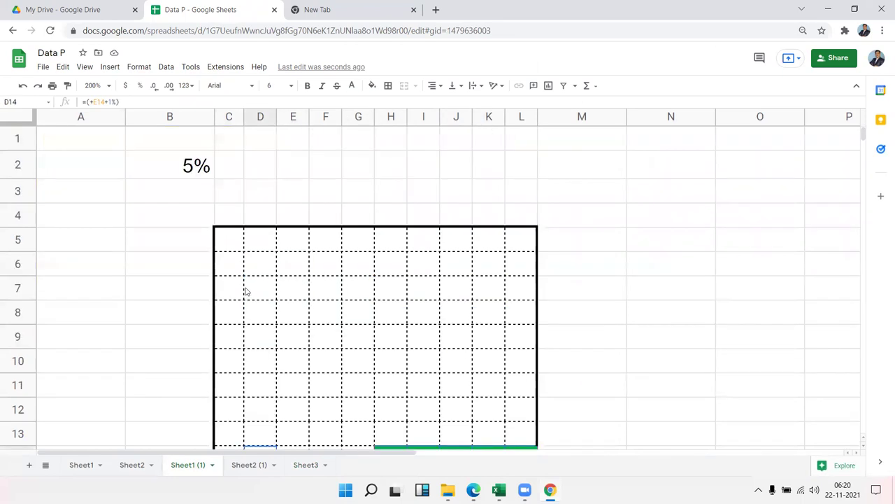
click(242, 244)
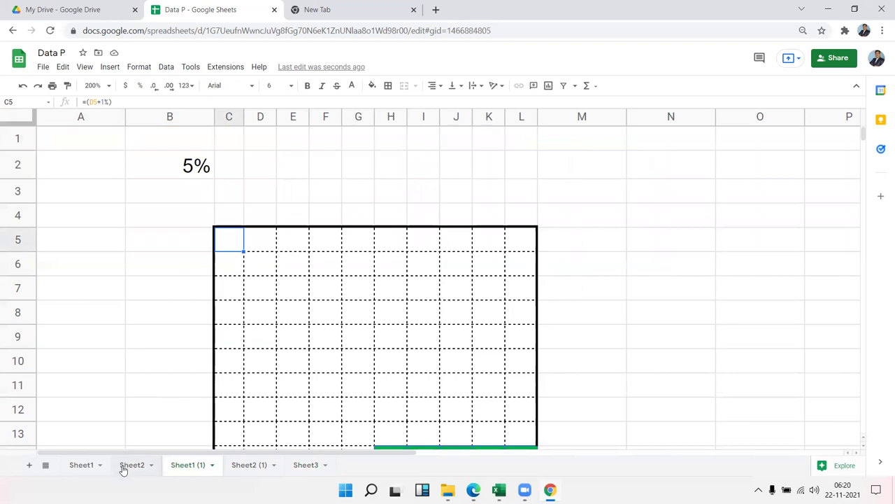
Look through Sheet2 and Sheet1, then return to Sheet3.
click(123, 465)
click(82, 465)
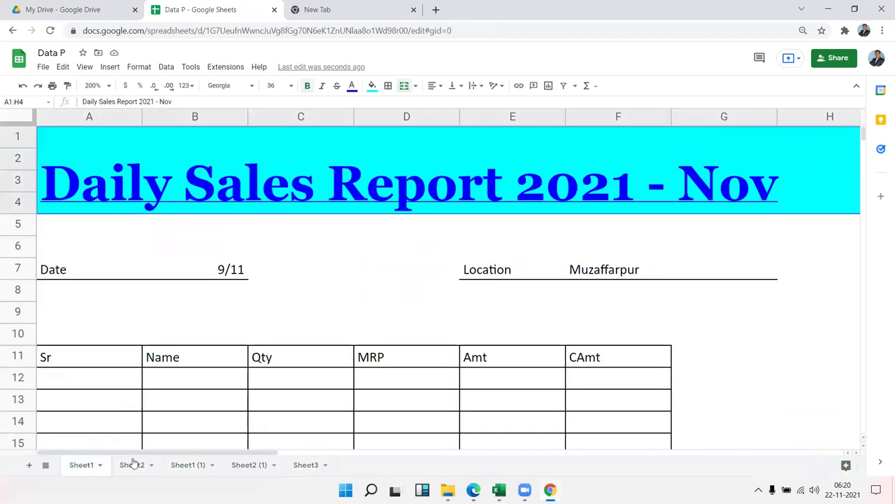
scroll(286, 405, down, 5)
scroll(286, 405, up, 5)
click(302, 470)
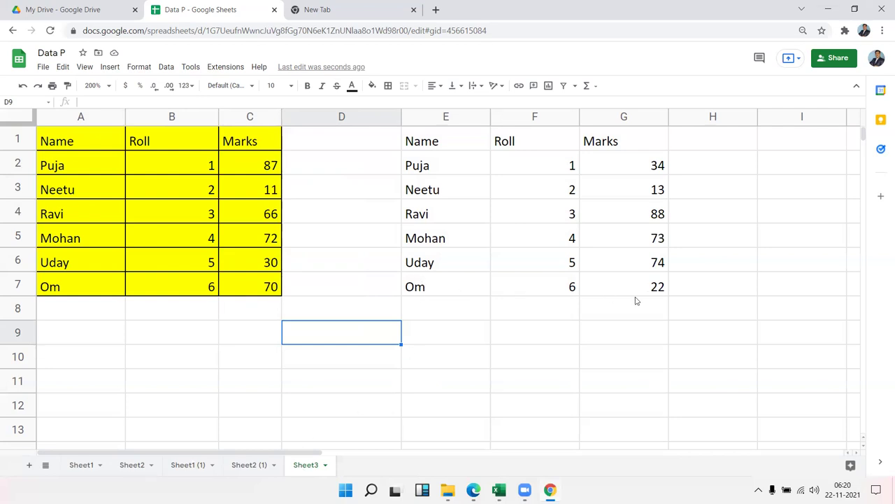
Replace the G2:G7 Marks formulas with fixed values 34, 13, 88, 73, 74, 22 via Paste values only.
click(195, 232)
click(660, 197)
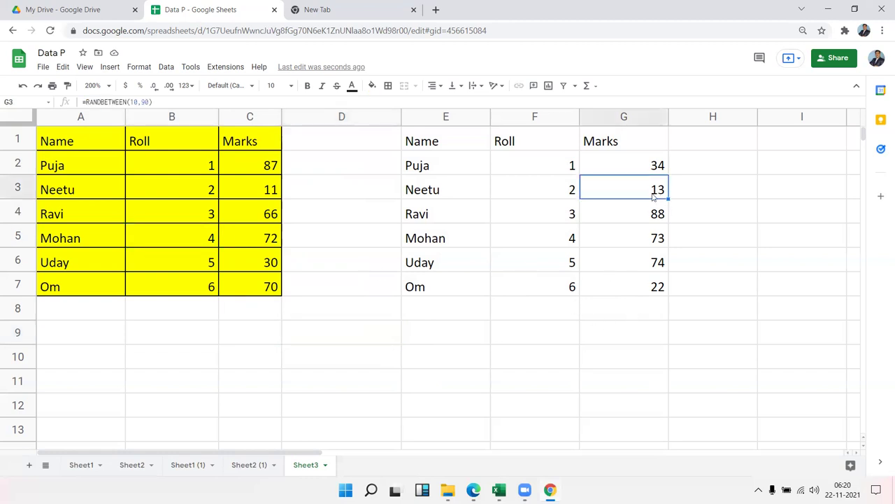
click(630, 253)
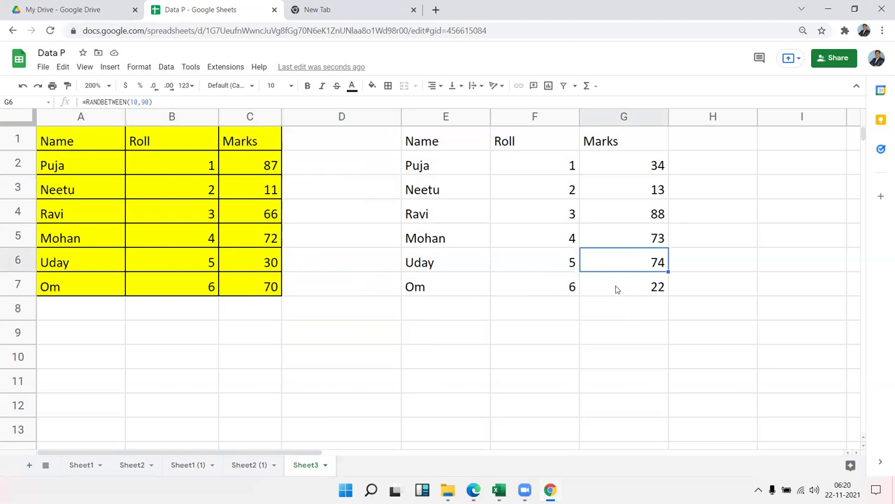
drag(617, 289, 624, 170)
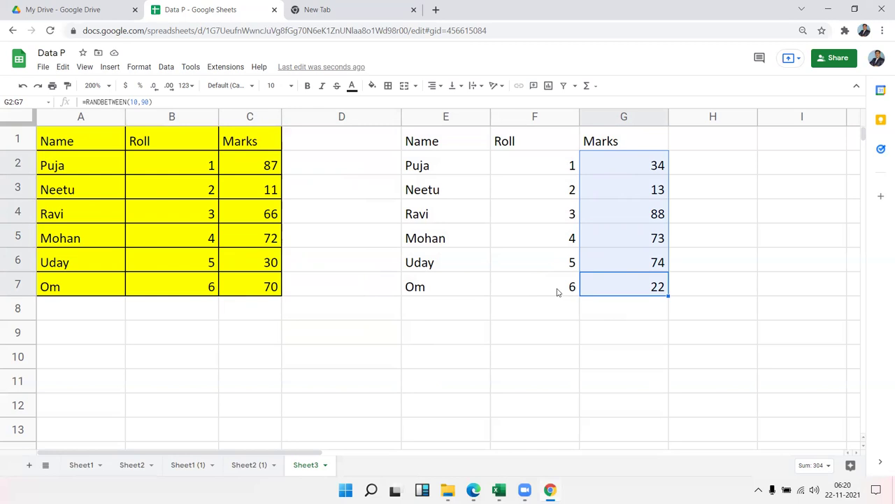
key(ctrl+c)
right_click(606, 174)
mouse_move(647, 232)
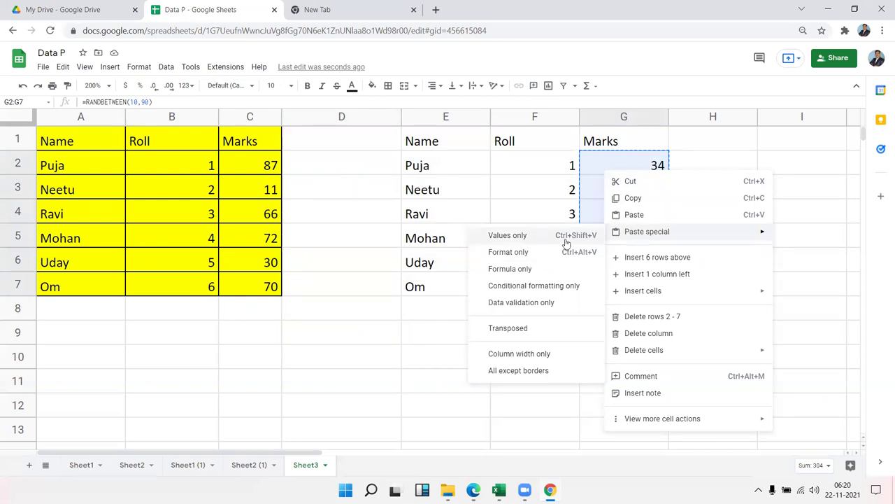
click(565, 242)
click(529, 309)
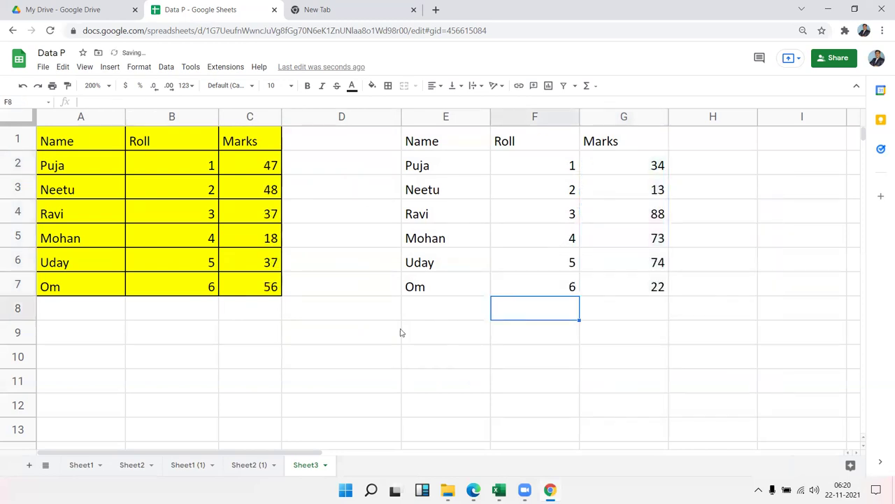
click(670, 261)
click(649, 285)
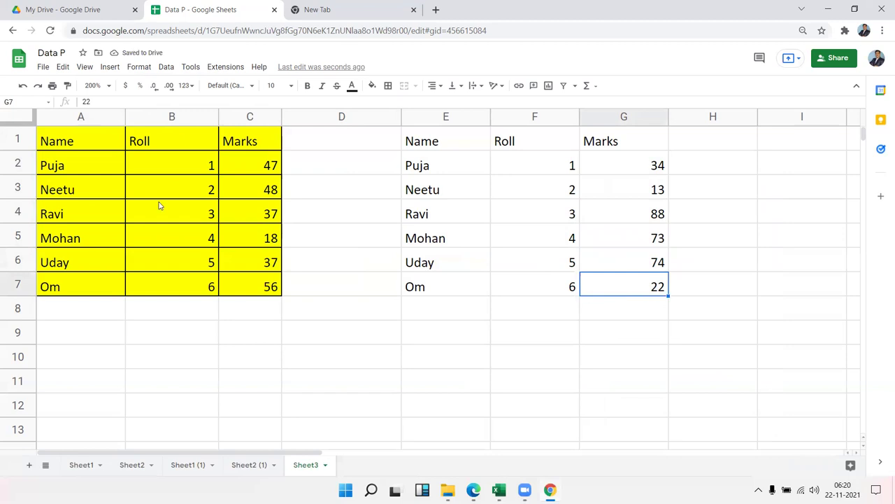
drag(54, 142, 276, 296)
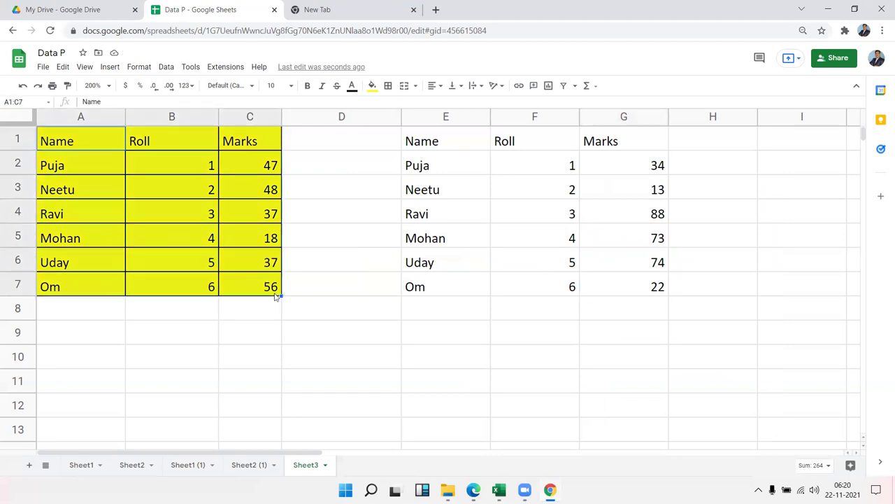
right_click(373, 340)
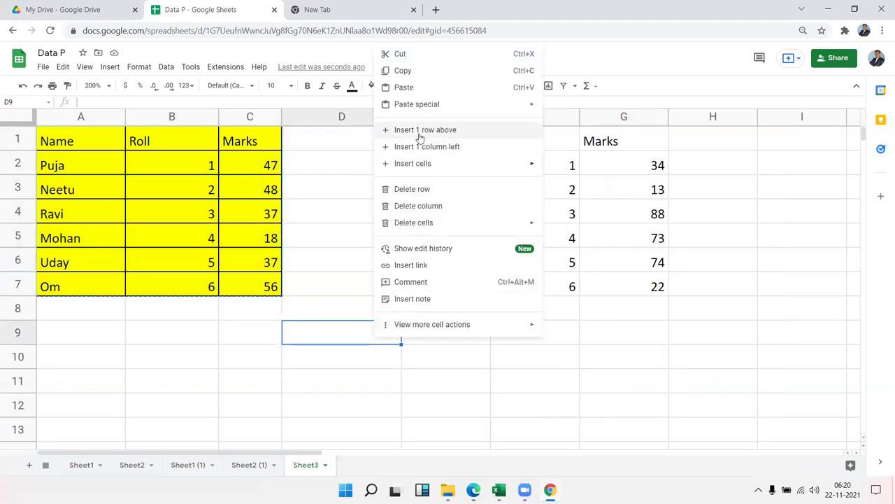
mouse_move(458, 103)
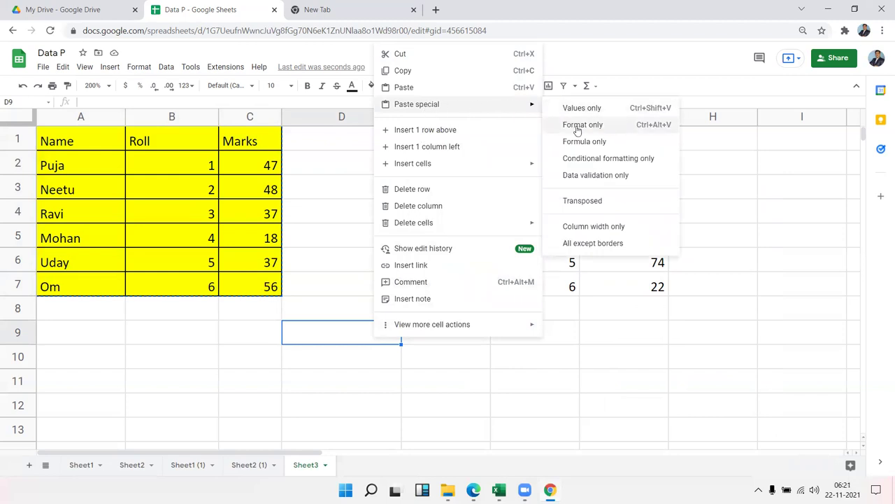
click(578, 126)
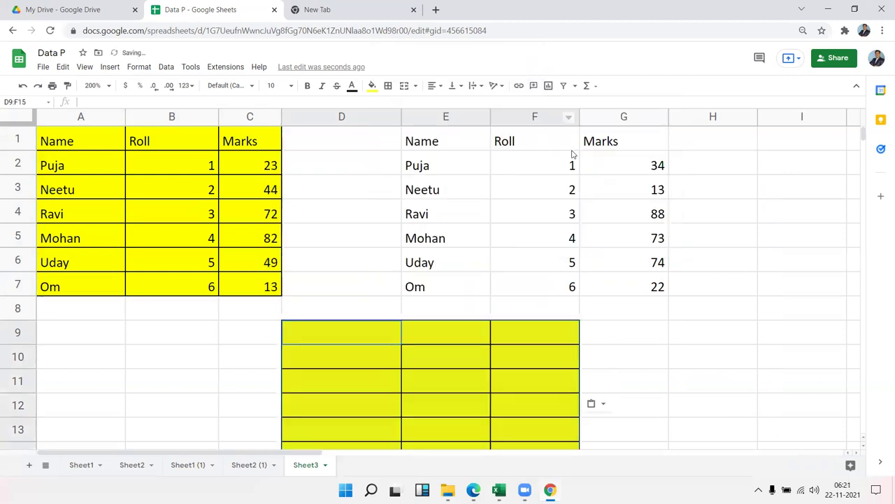
scroll(453, 293, down, 3)
scroll(453, 292, up, 3)
key(ctrl+z)
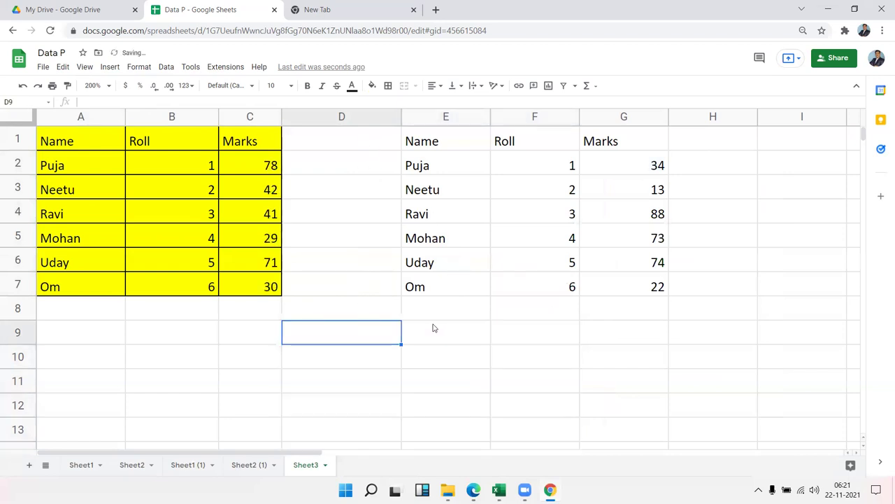
right_click(433, 328)
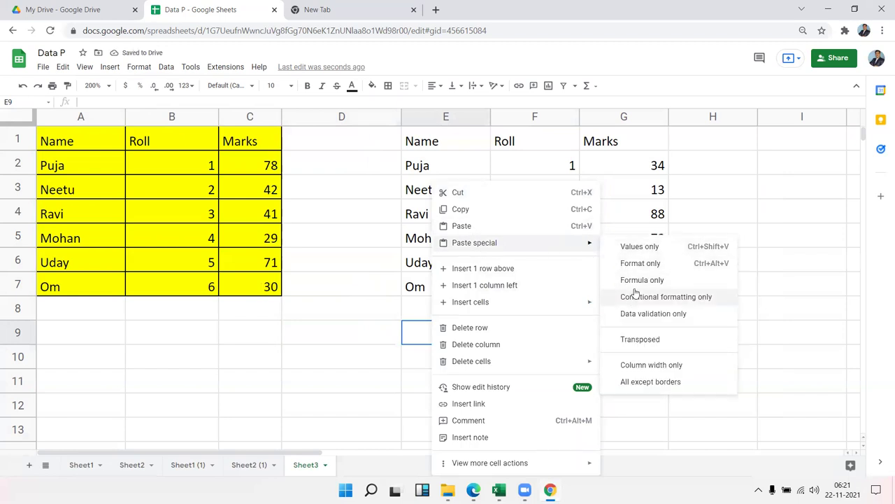
Start a conditional formatting rule on column C using the Greater than condition.
click(260, 238)
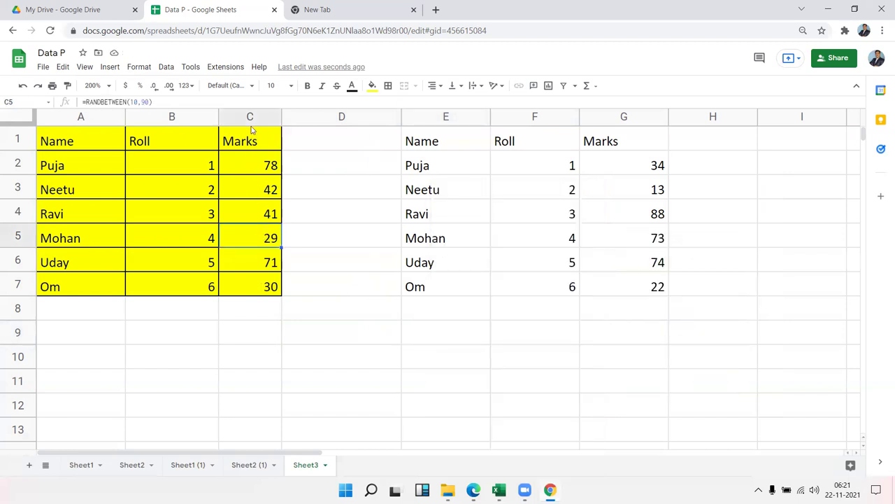
click(250, 118)
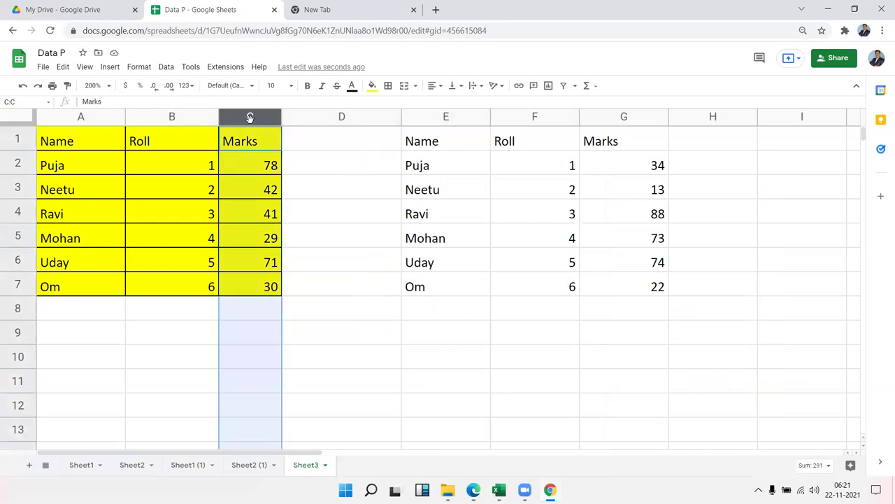
click(128, 72)
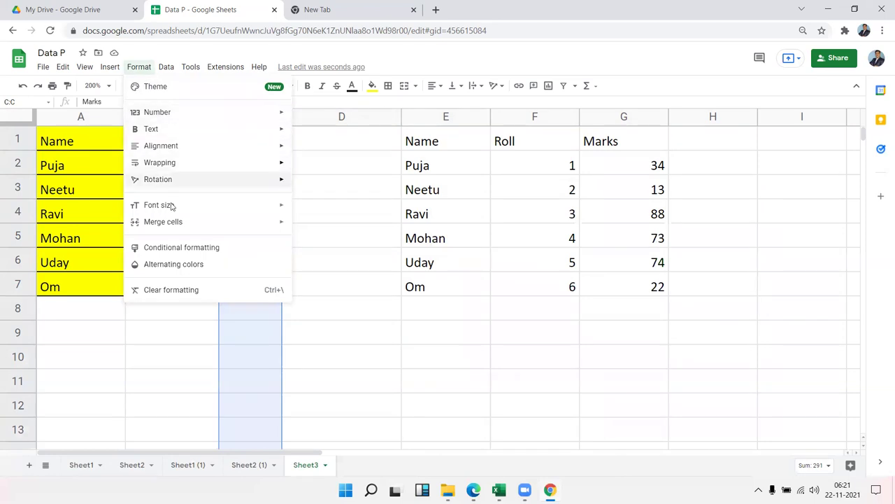
click(170, 248)
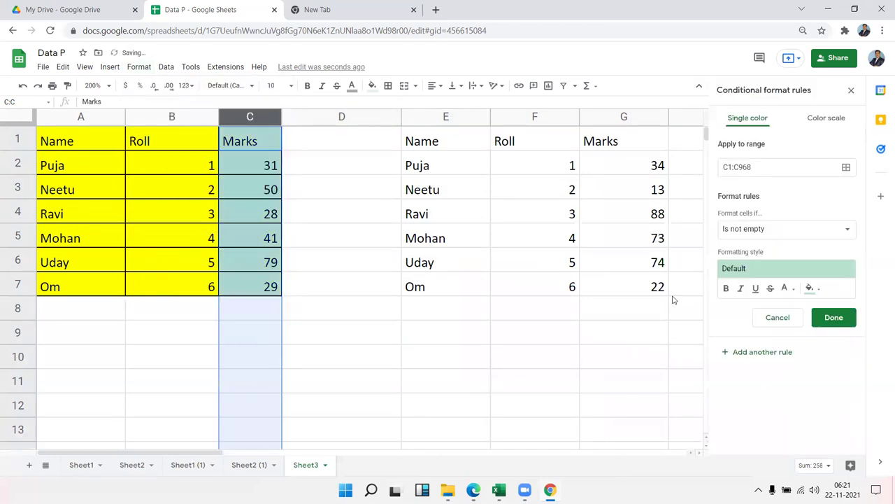
click(766, 231)
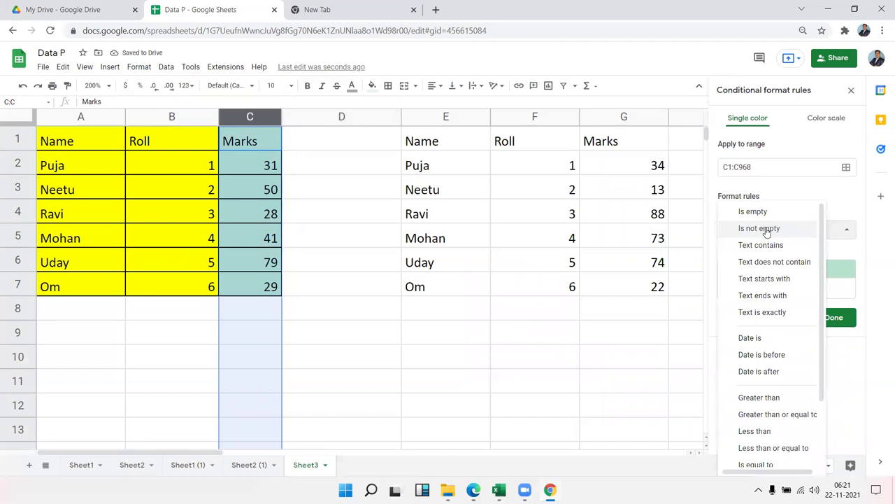
click(788, 398)
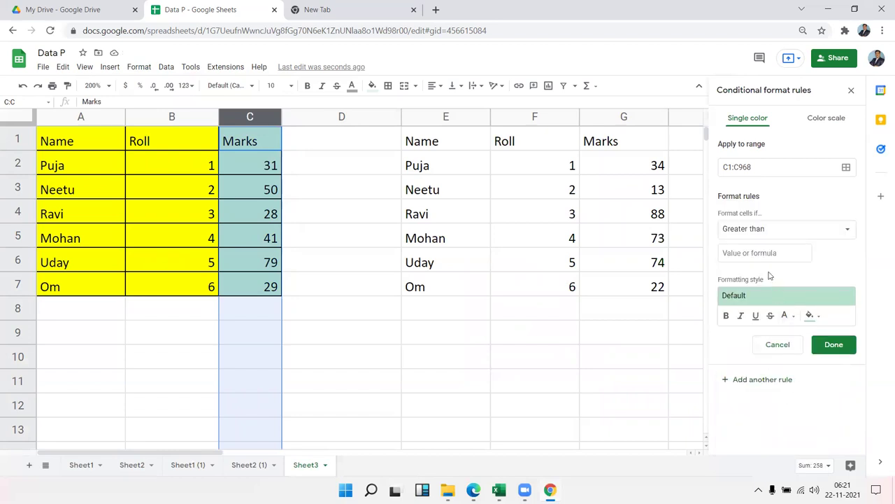
Set the threshold to 50 with a blue fill, save the rule, then select C1:C7.
click(763, 250)
text(50)
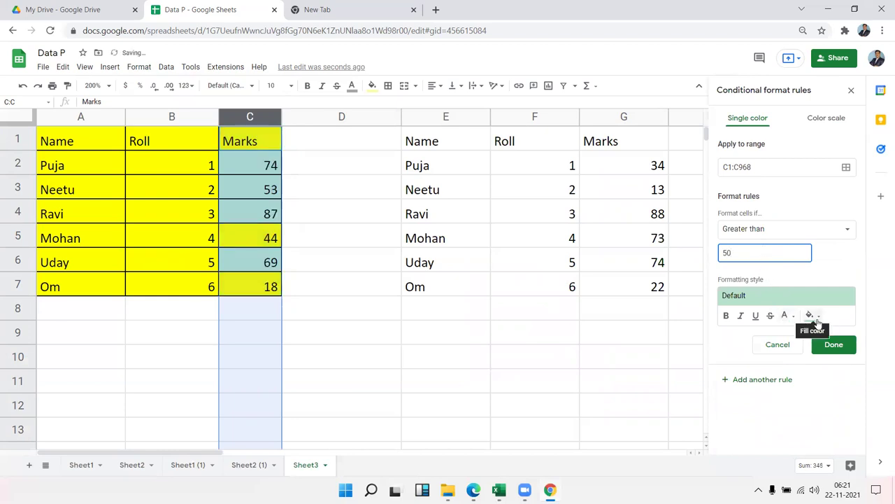
click(812, 316)
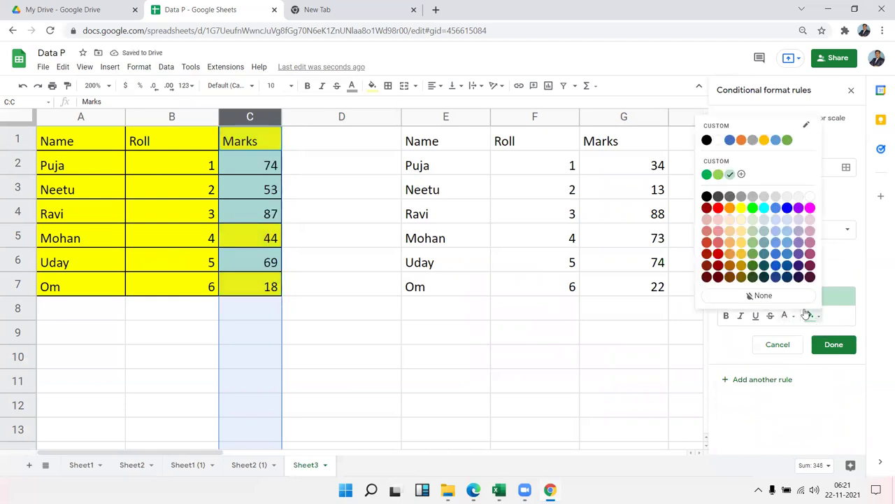
click(787, 209)
click(834, 344)
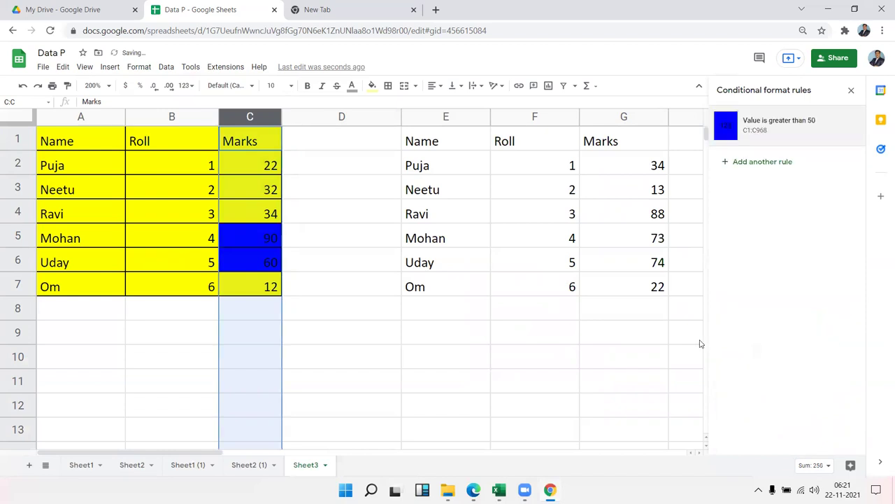
click(492, 343)
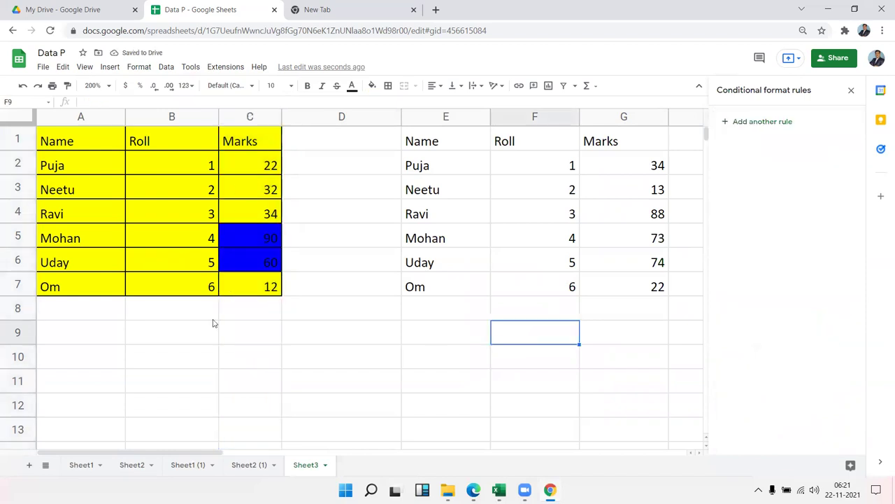
drag(256, 292, 249, 137)
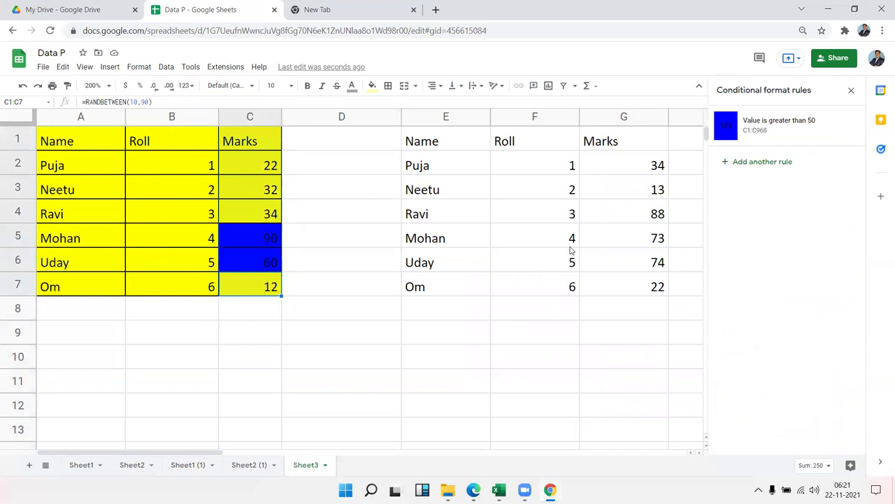
Copy the Marks column and paste only its conditional formatting at G1, highlighting 88, 73 and 74.
click(851, 91)
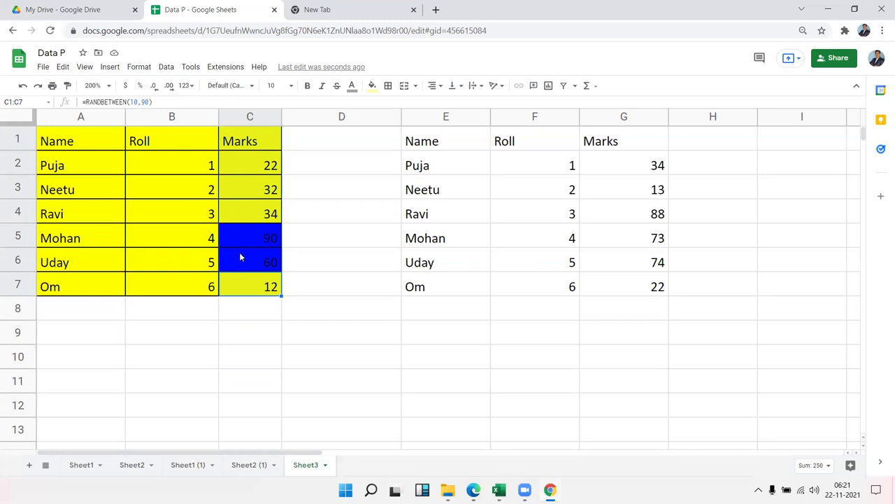
key(ctrl+c)
click(596, 145)
right_click(595, 146)
mouse_move(635, 206)
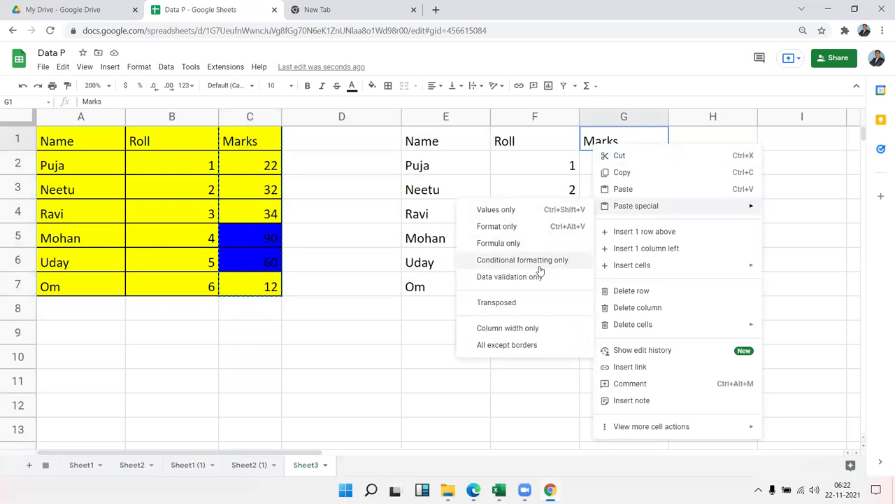
click(539, 266)
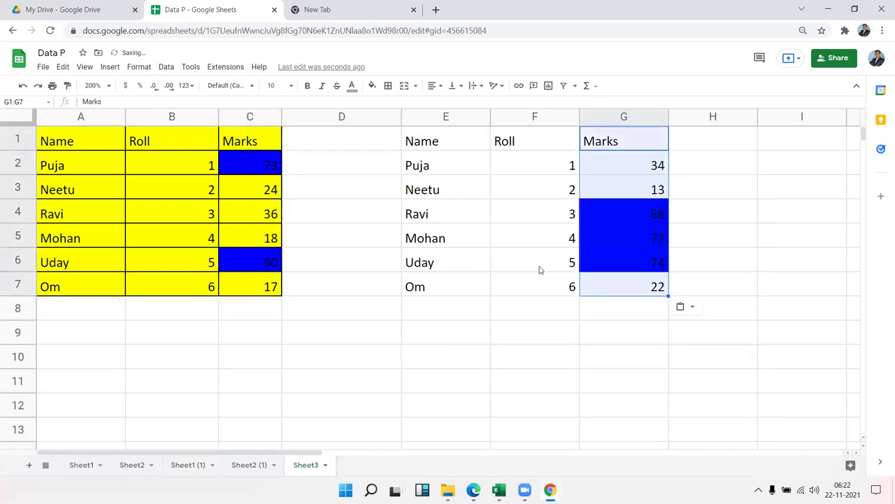
right_click(609, 143)
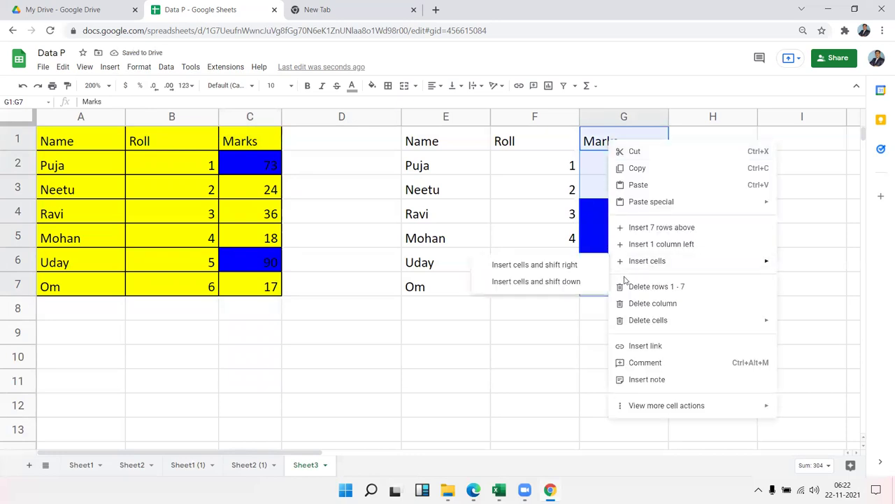
mouse_move(651, 202)
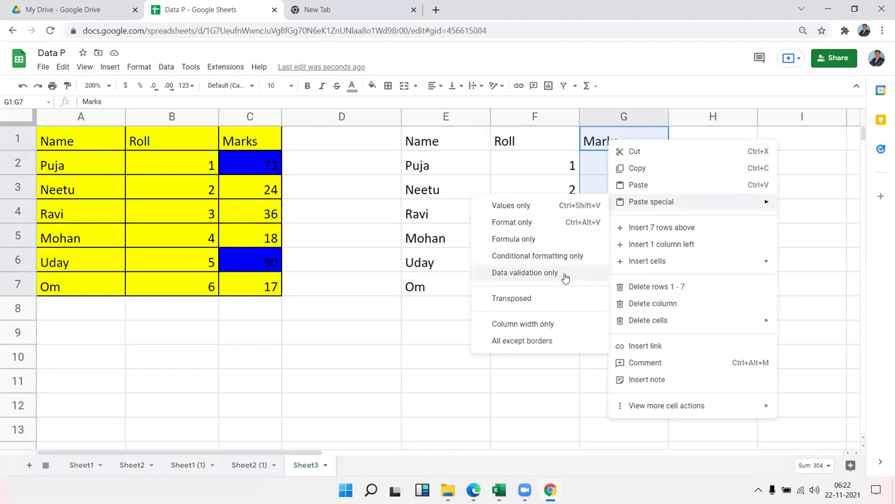
click(291, 316)
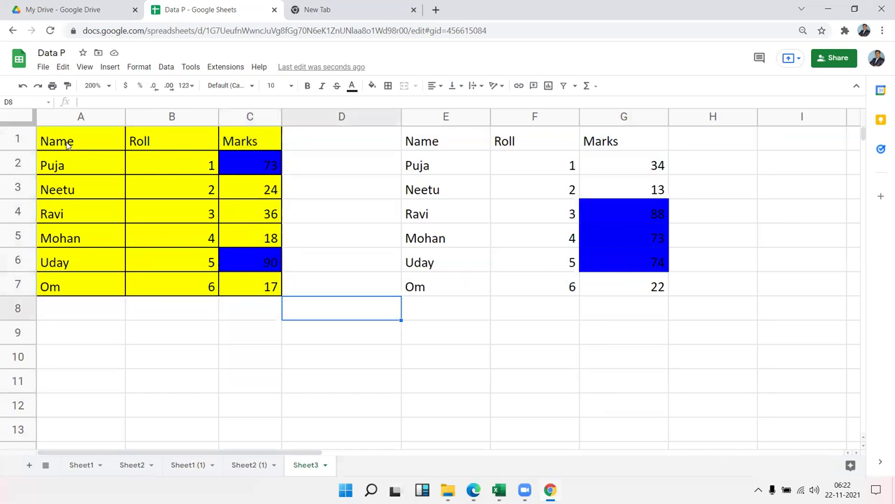
Delete the Roll column from the second table.
drag(67, 143, 81, 238)
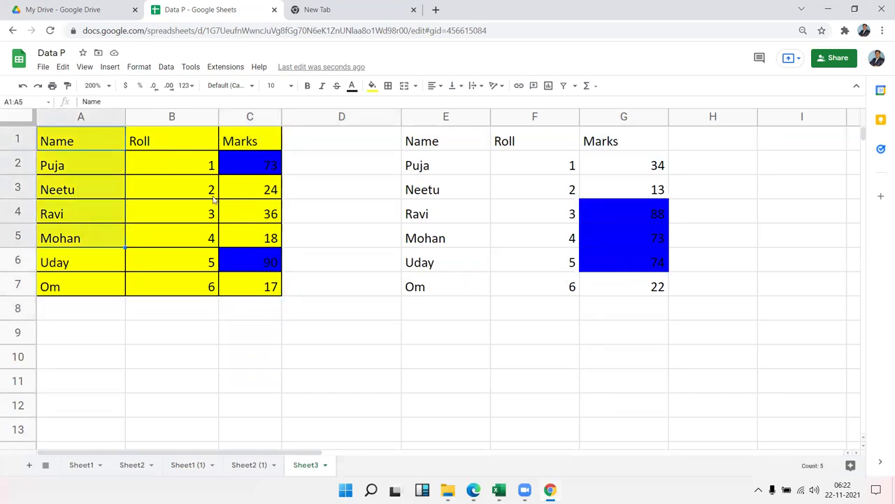
click(539, 118)
key(ctrl+minus)
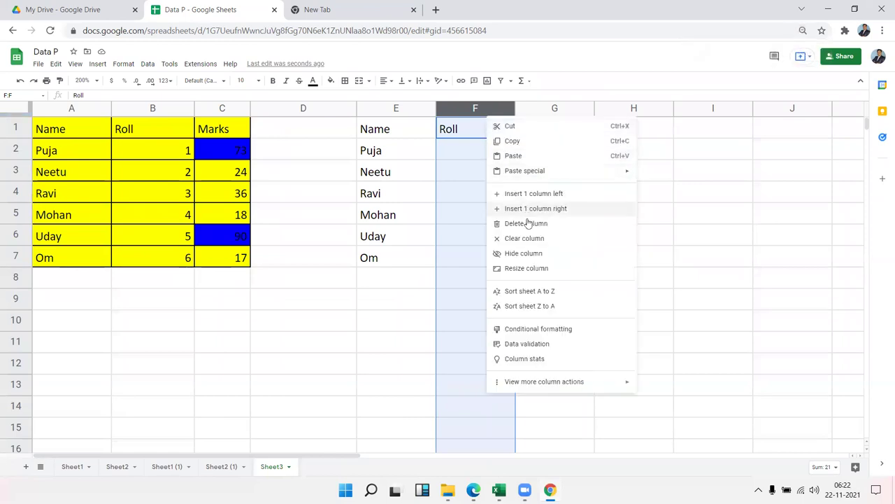
click(527, 229)
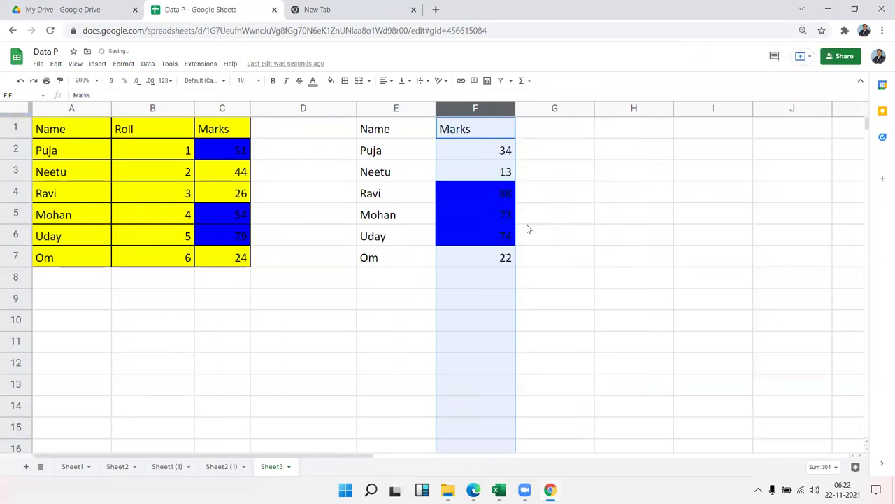
click(525, 230)
Paste the Name/Marks table transposed at C10, then transpose it back into columns at B13.
mouse_move(424, 133)
mouse_down()
mouse_move(491, 180)
mouse_move(494, 264)
mouse_up()
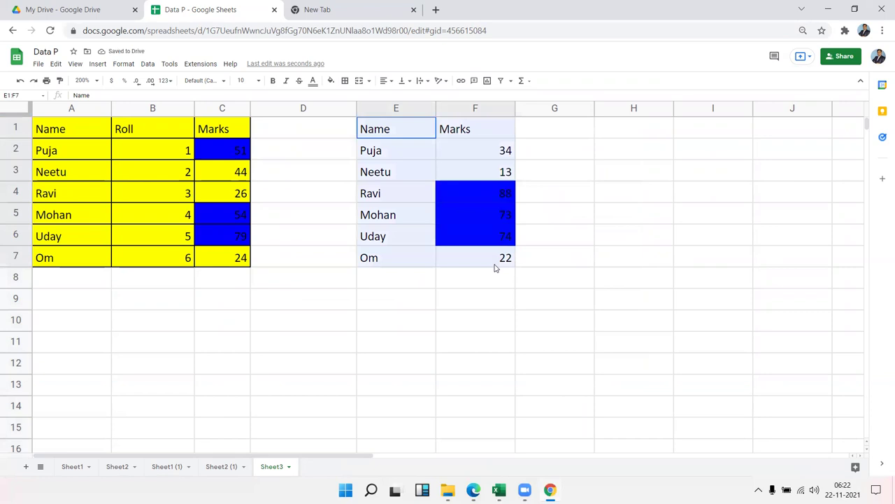
key(ctrl+c)
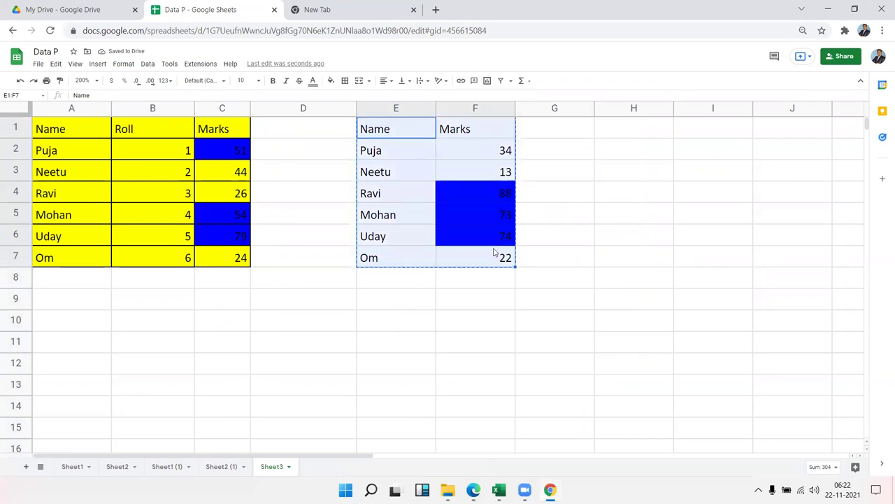
right_click(221, 317)
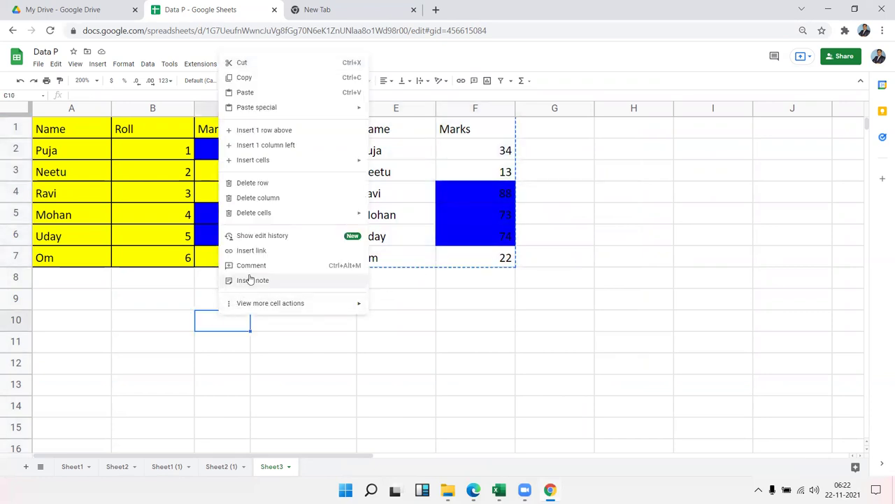
mouse_move(257, 107)
click(405, 193)
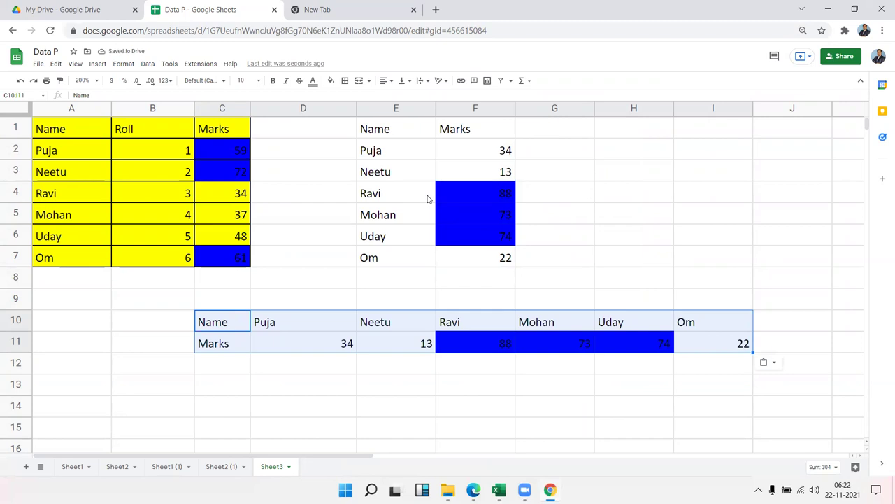
key(ctrl+c)
right_click(173, 384)
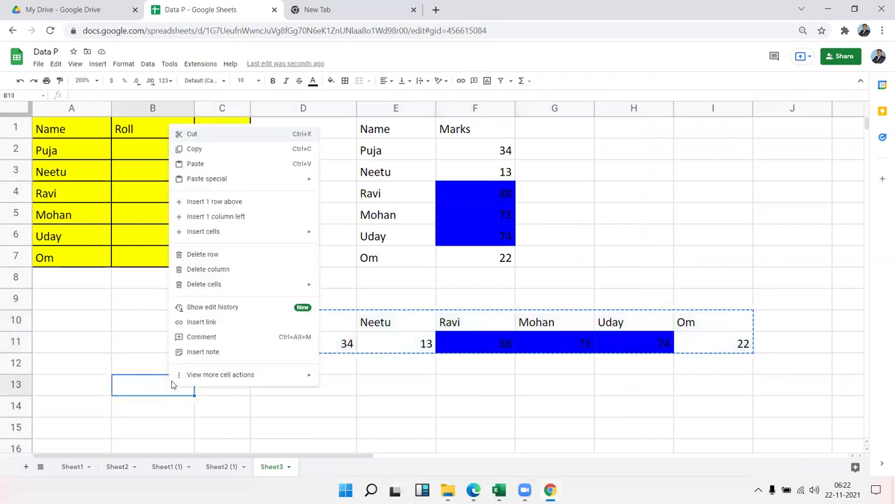
mouse_move(207, 179)
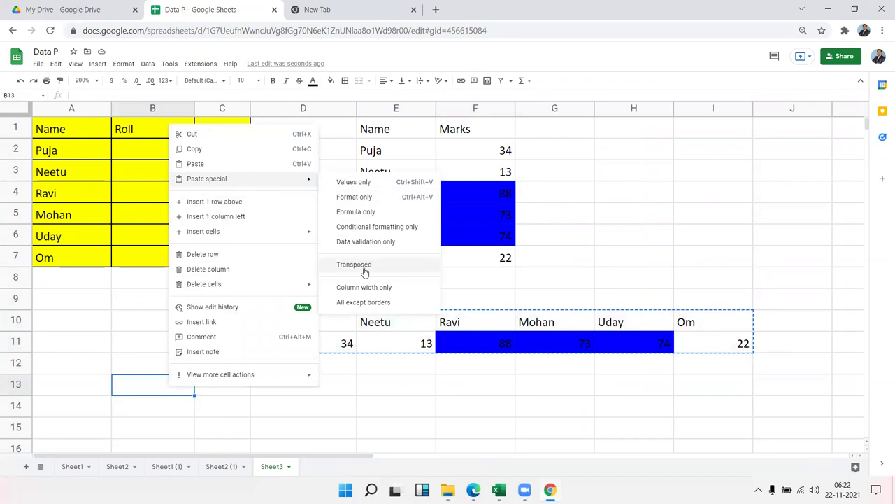
click(364, 266)
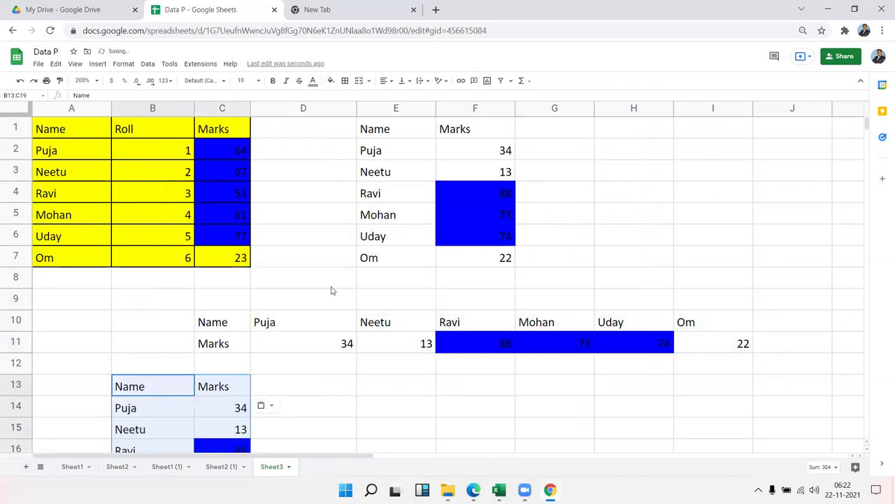
mouse_move(19, 327)
mouse_down()
mouse_move(59, 272)
mouse_move(64, 250)
mouse_up()
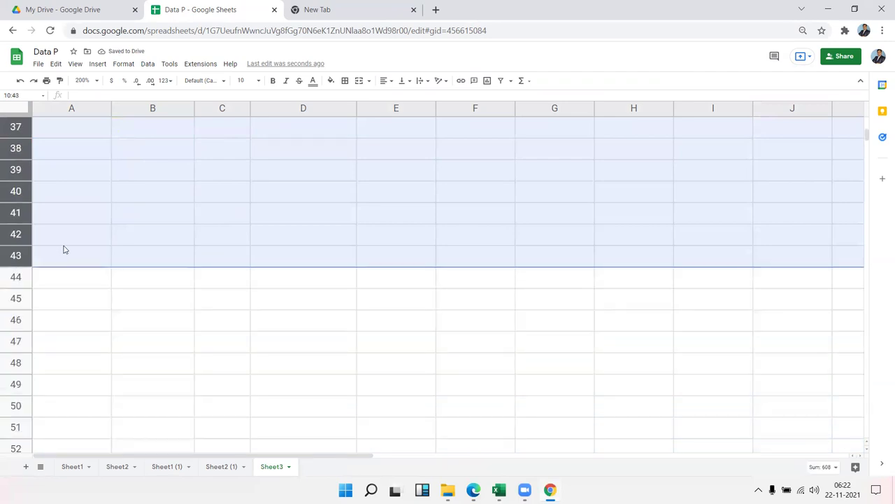
Delete rows 10 through 43 holding the transposed copies.
right_click(20, 210)
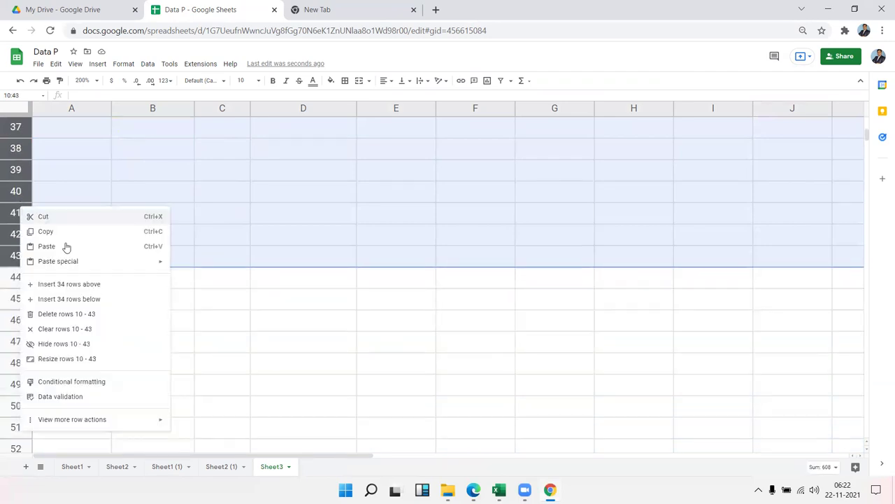
click(90, 314)
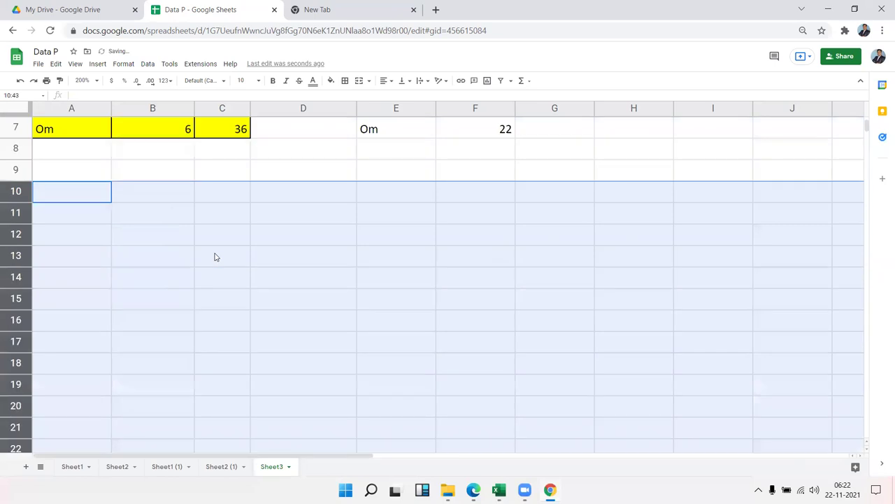
scroll(215, 257, up, 2)
click(326, 263)
Delete columns E–F containing the Name/Marks table.
click(387, 105)
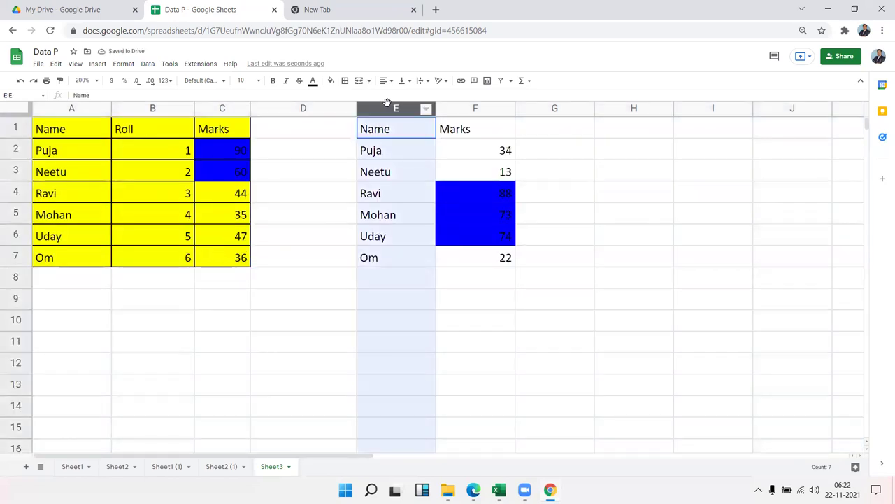
shift+click(475, 108)
right_click(475, 109)
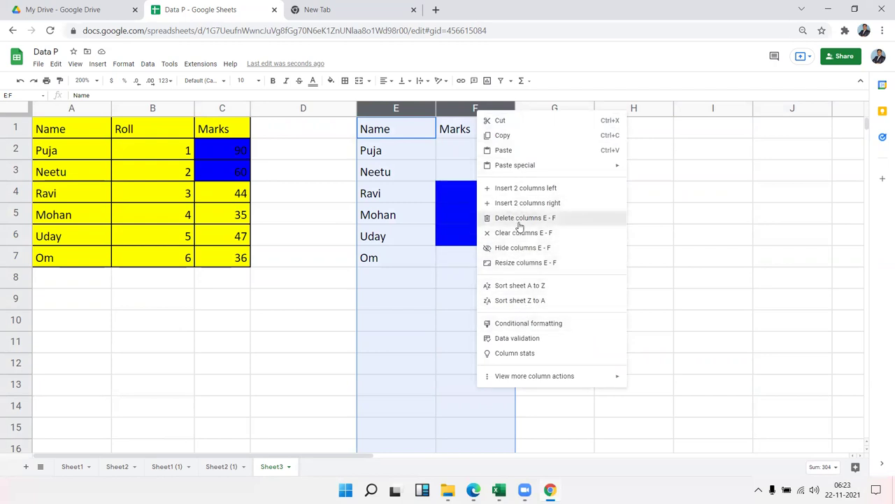
click(520, 222)
click(368, 306)
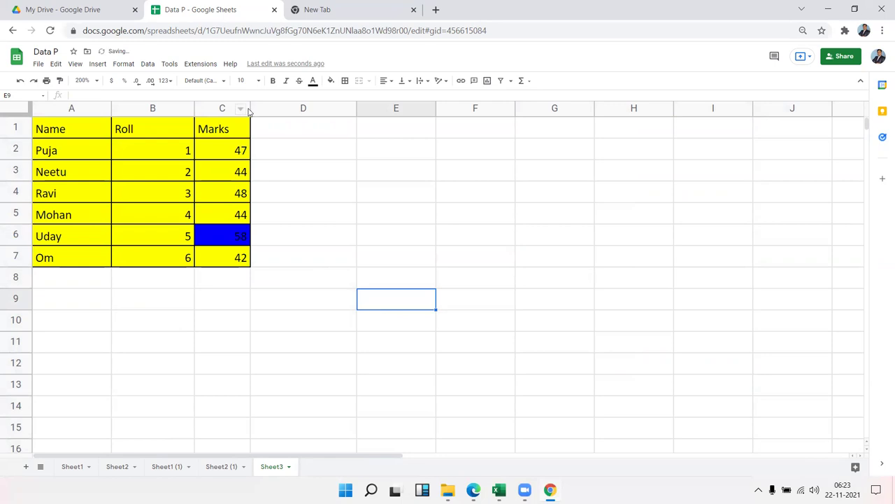
Resize columns A–C to fit the Name, Roll and Marks data, then select A1:C7.
drag(250, 109, 138, 109)
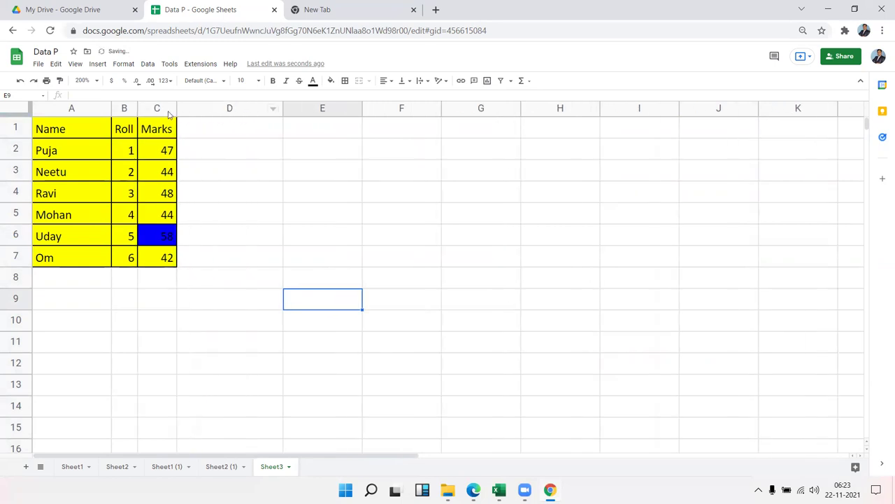
double_click(110, 109)
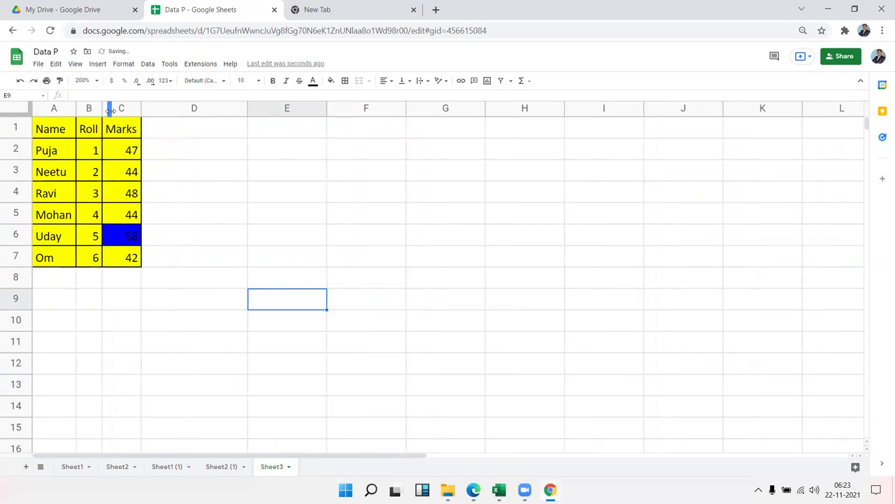
click(181, 169)
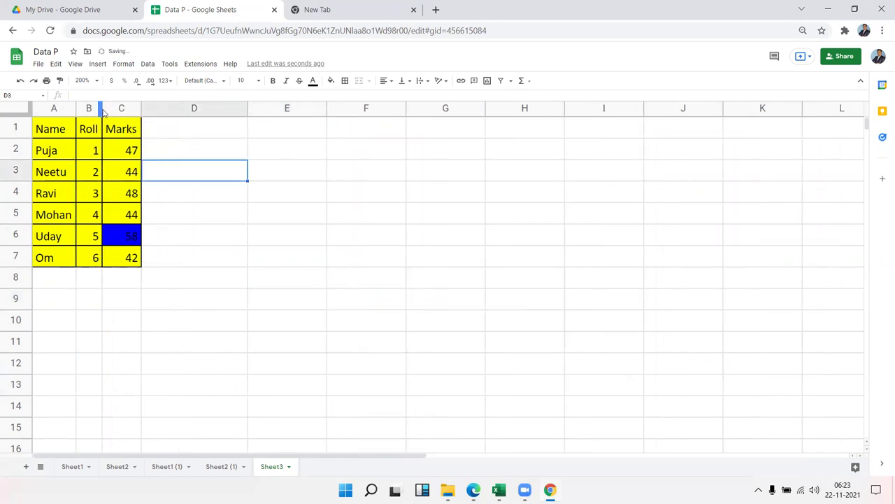
double_click(101, 108)
double_click(137, 108)
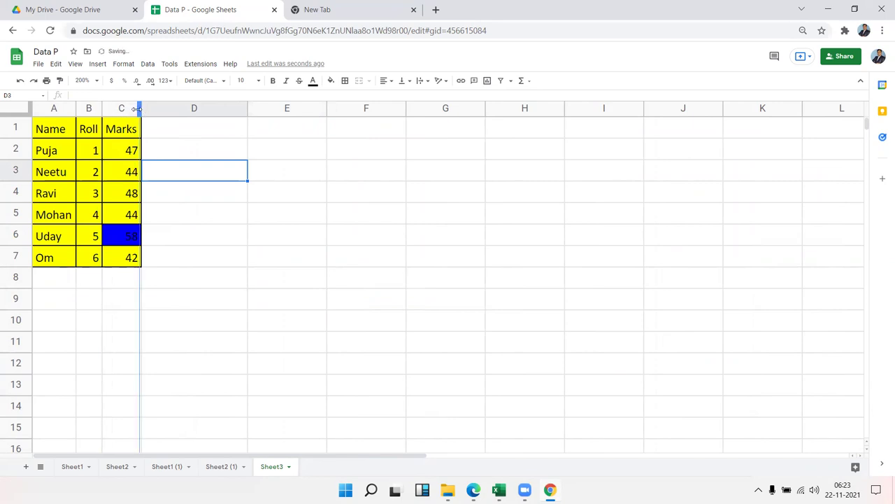
click(131, 263)
drag(132, 263, 49, 133)
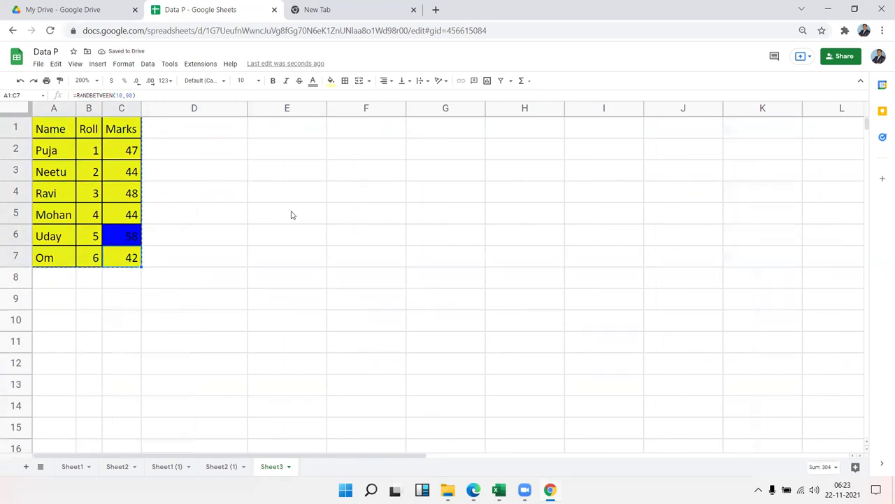
click(353, 136)
right_click(353, 136)
mouse_move(390, 187)
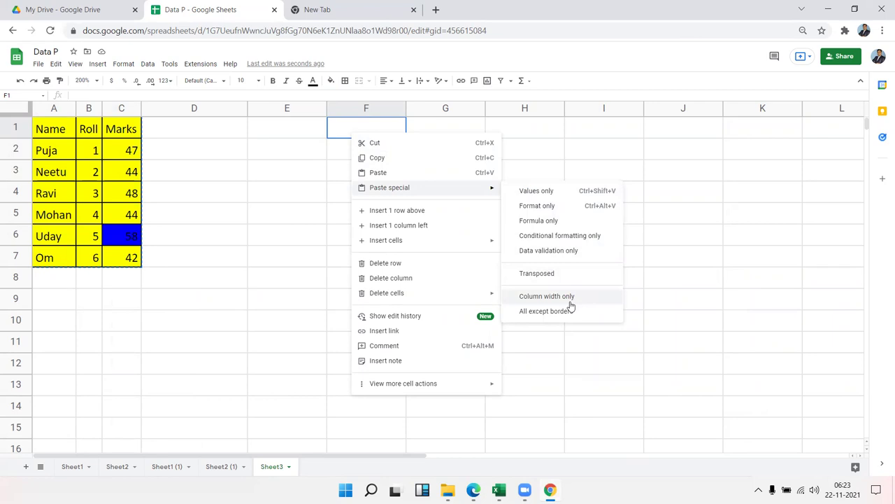
click(569, 302)
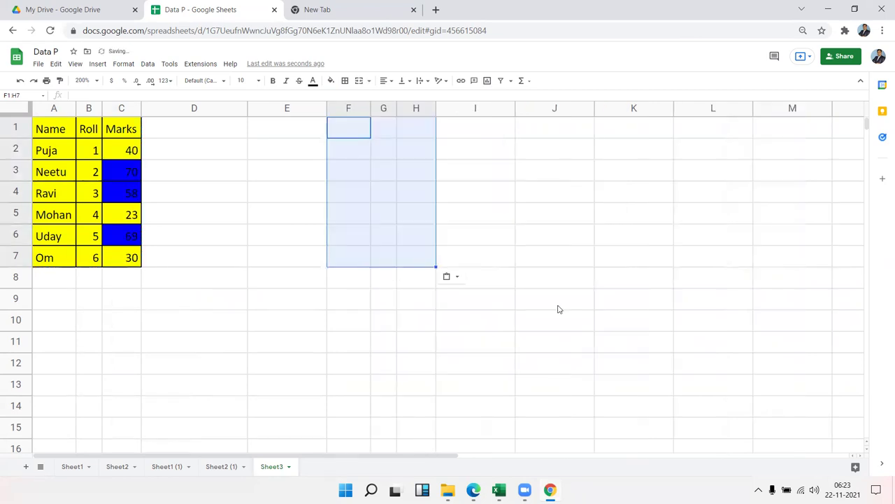
Undo the column-width paste and paste the A1:C7 table at E1.
key(ctrl+z)
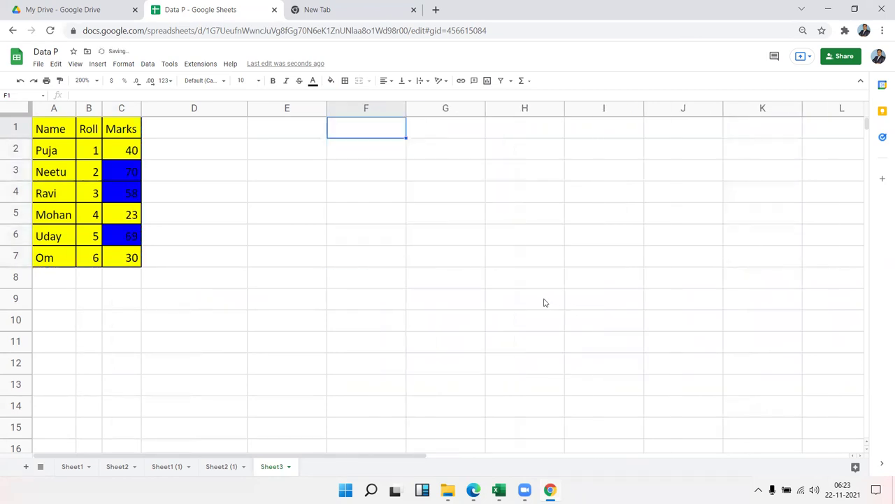
drag(60, 127, 120, 259)
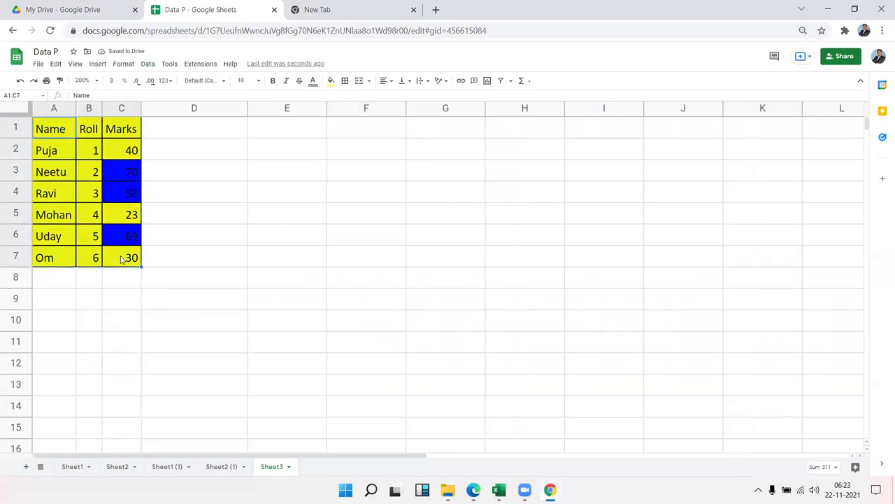
click(276, 135)
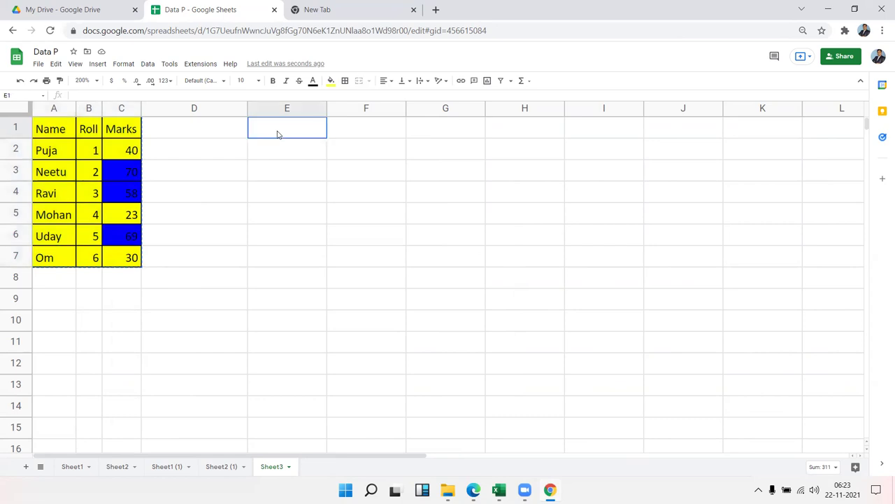
right_click(276, 135)
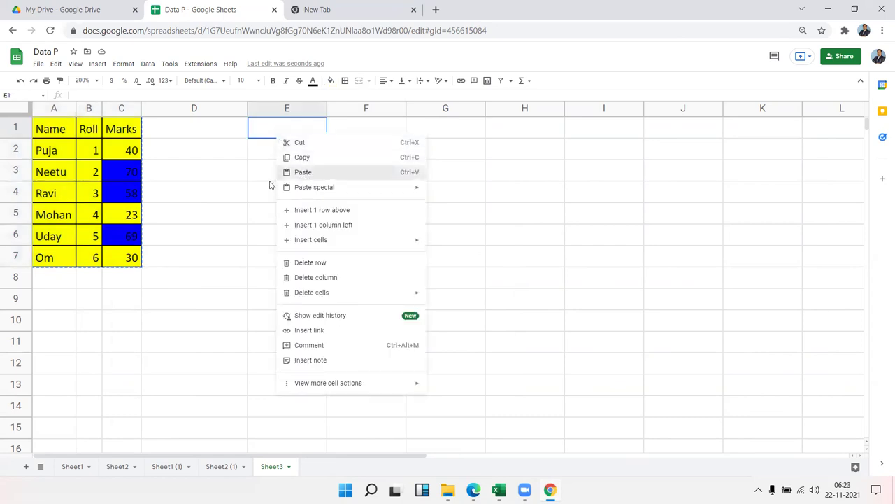
click(288, 173)
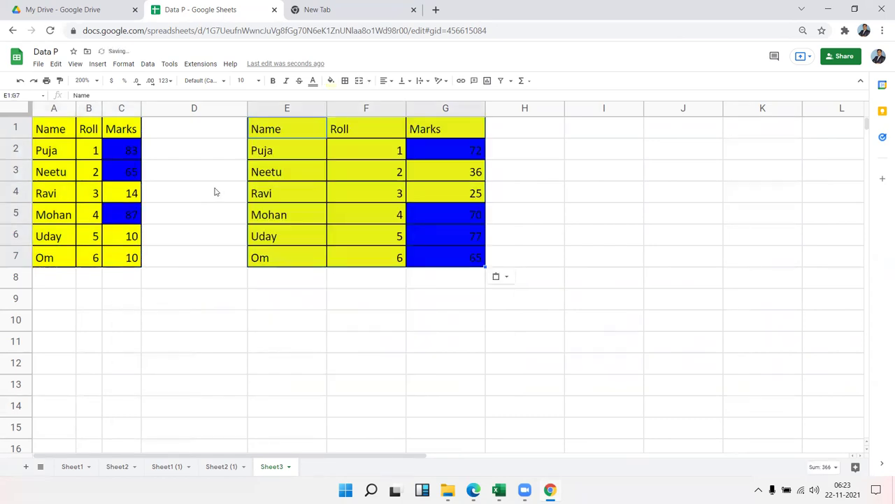
Paste the original column widths onto E–G so the copy matches A–C.
right_click(285, 151)
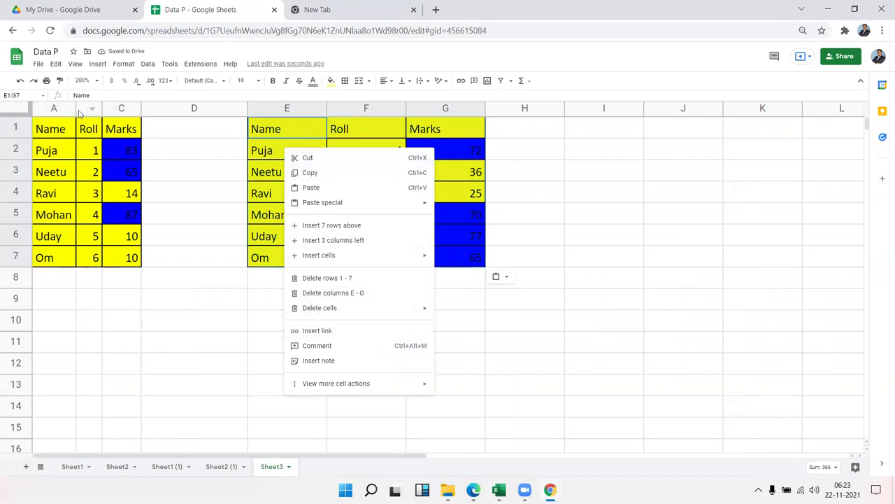
drag(50, 129, 133, 258)
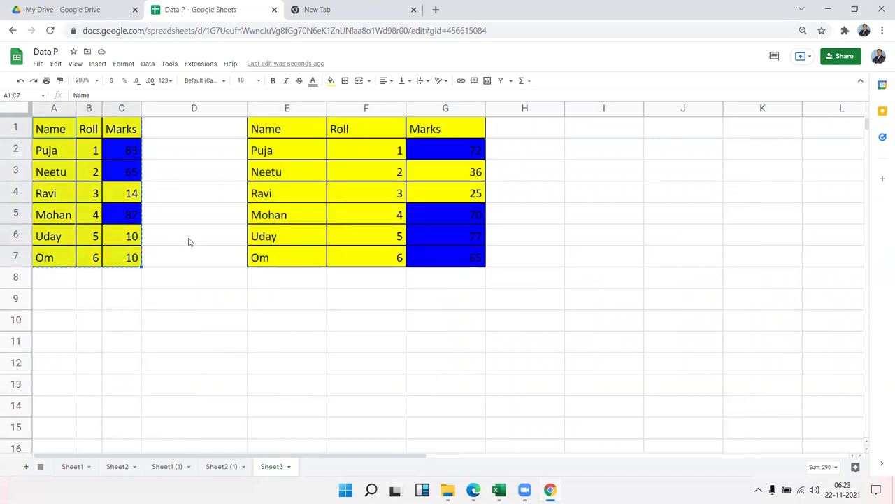
right_click(311, 129)
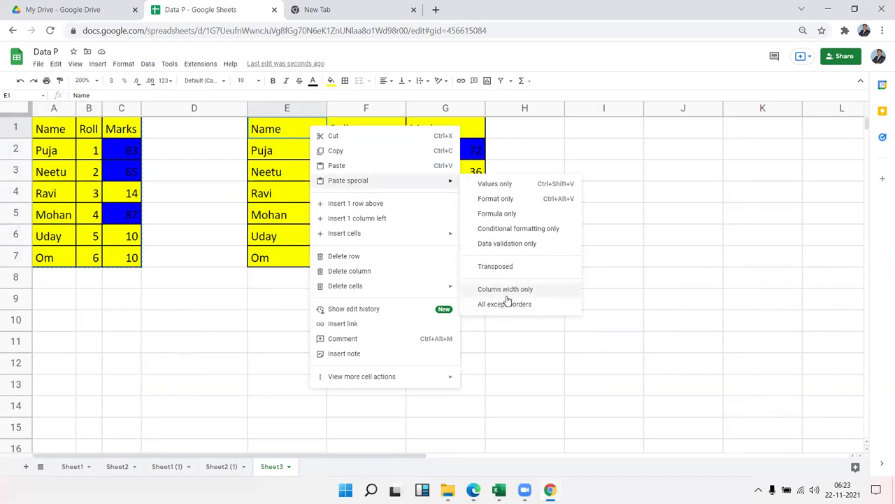
click(505, 294)
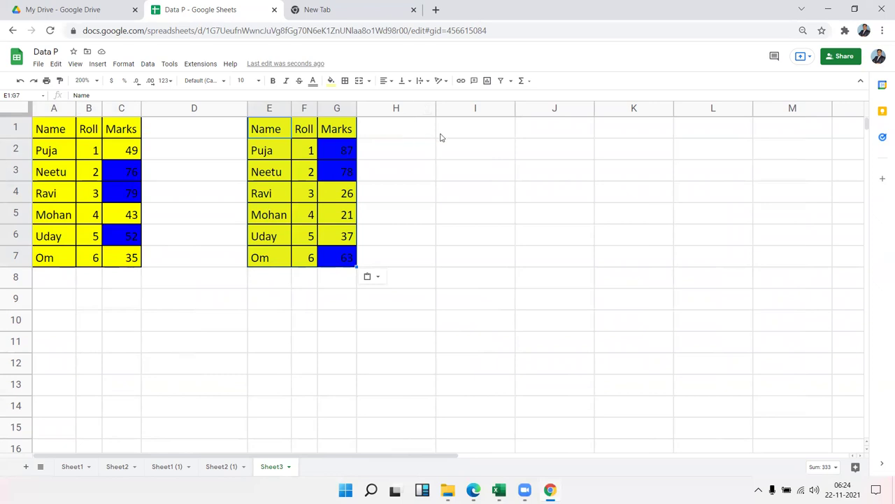
Copy A1:C7 and paste it at I1 with Paste special All except borders.
drag(38, 126, 130, 255)
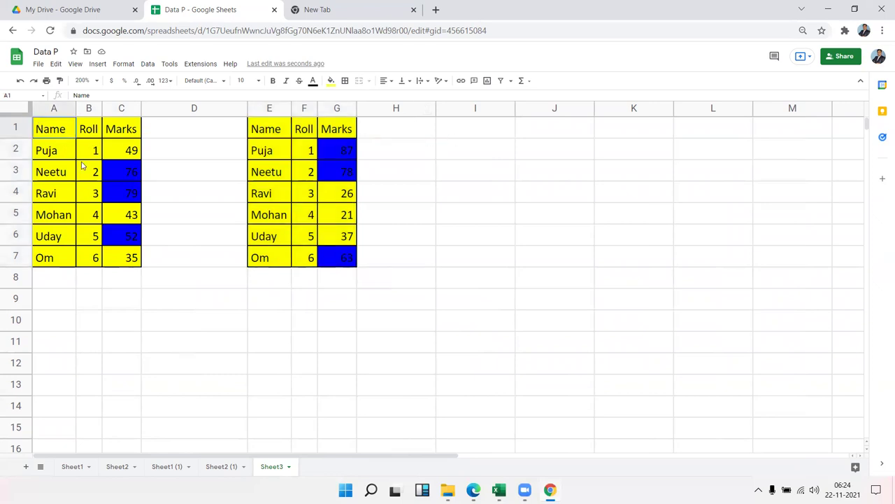
key(ctrl+c)
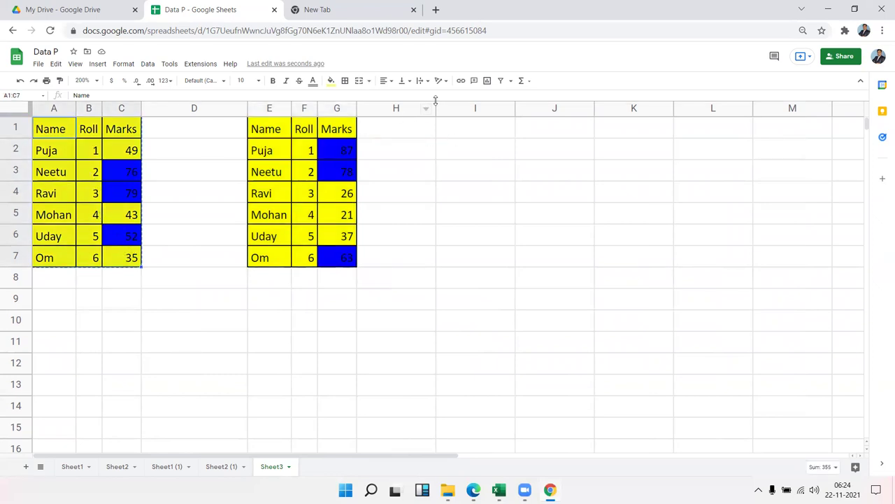
click(456, 128)
right_click(457, 128)
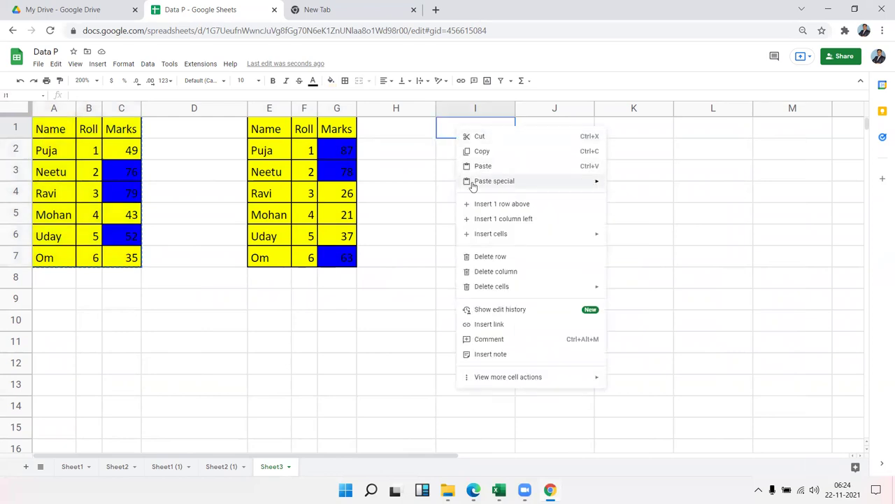
mouse_move(494, 180)
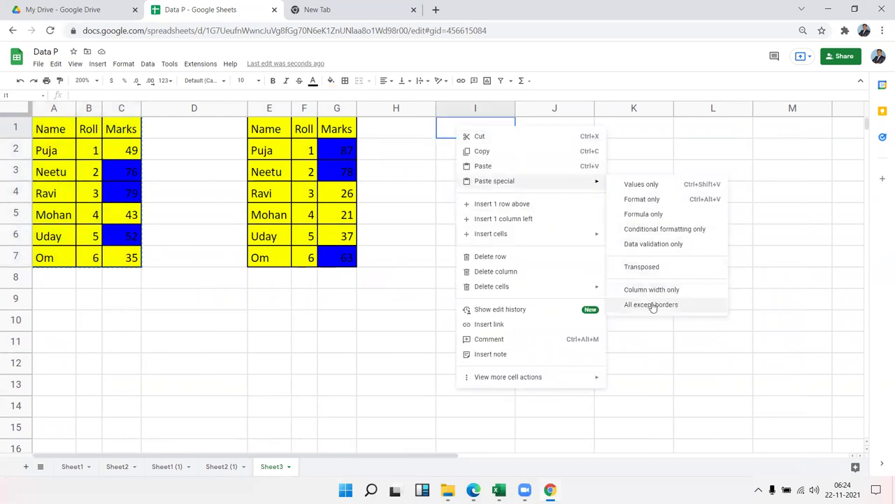
click(650, 305)
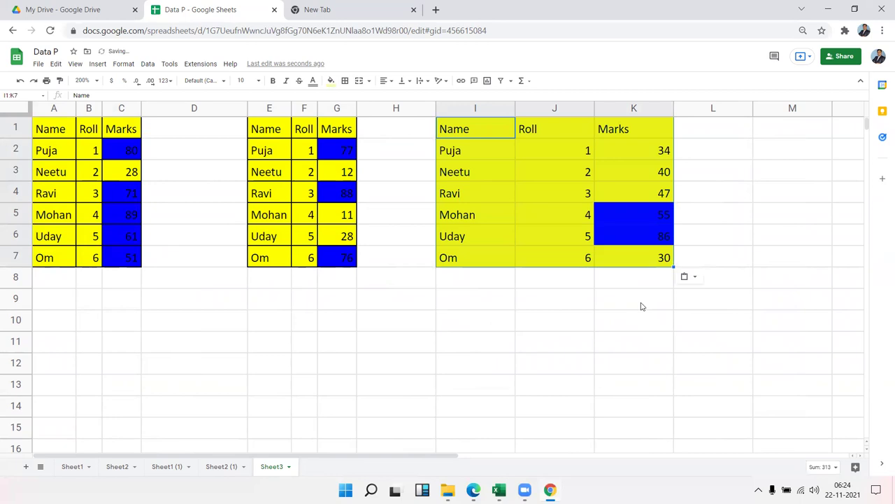
click(55, 63)
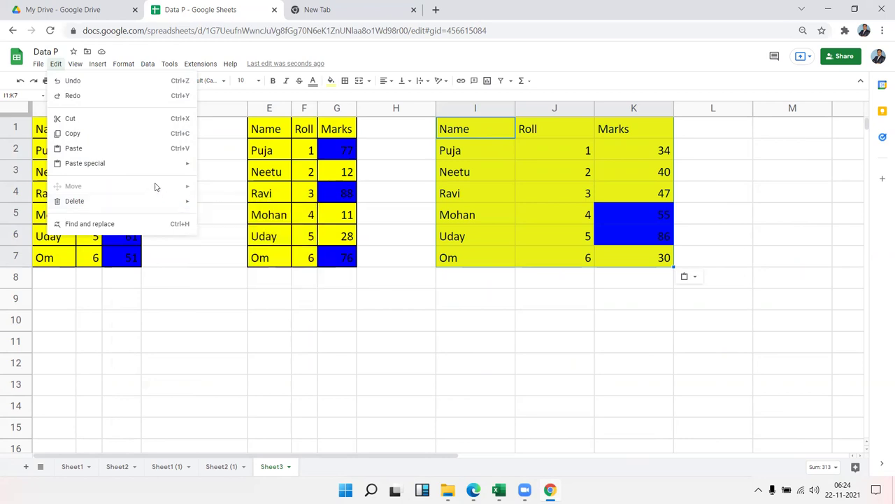
click(252, 215)
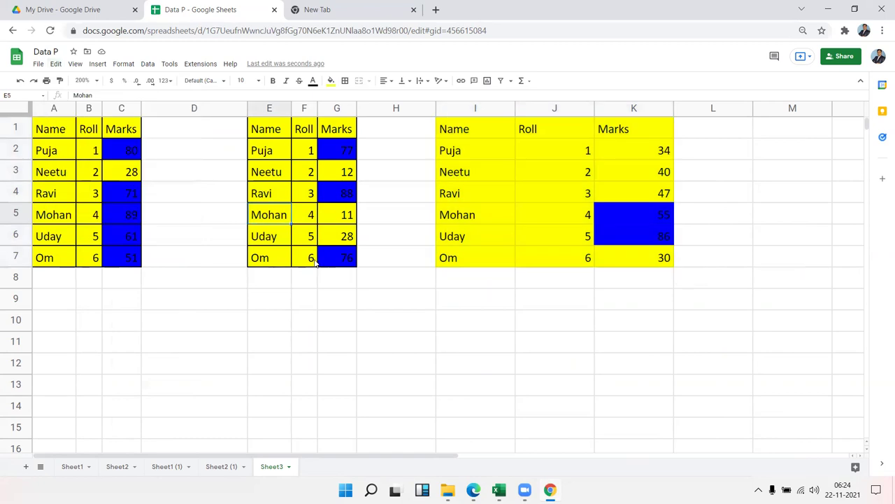
click(456, 241)
click(451, 261)
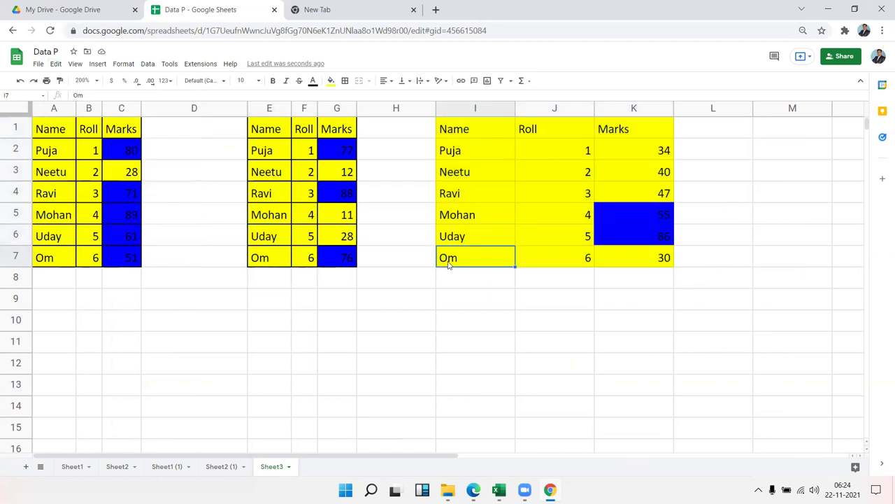
right_click(450, 264)
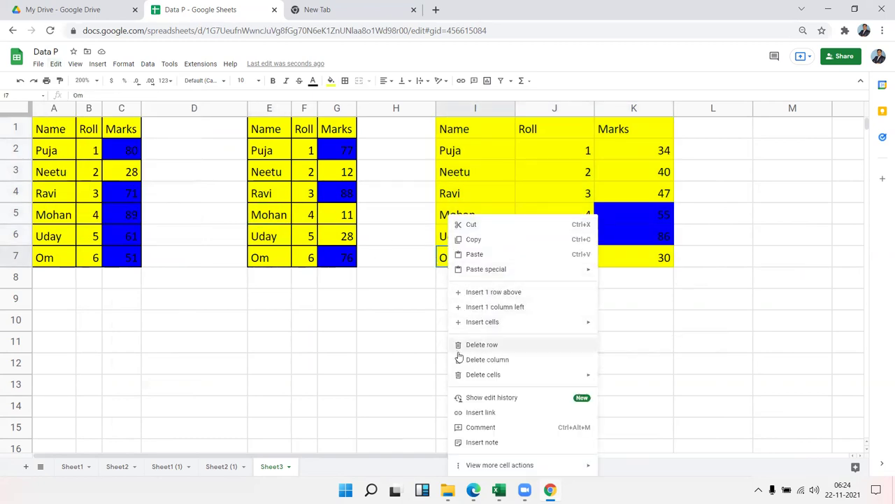
click(56, 66)
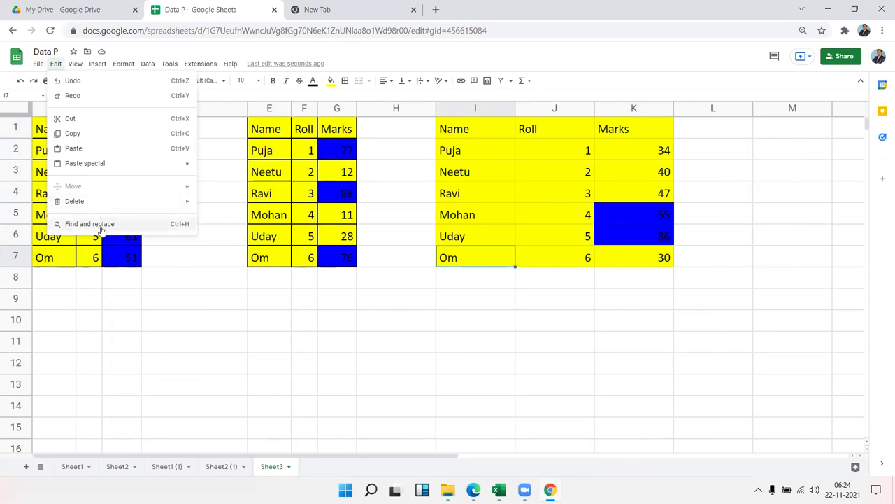
click(171, 426)
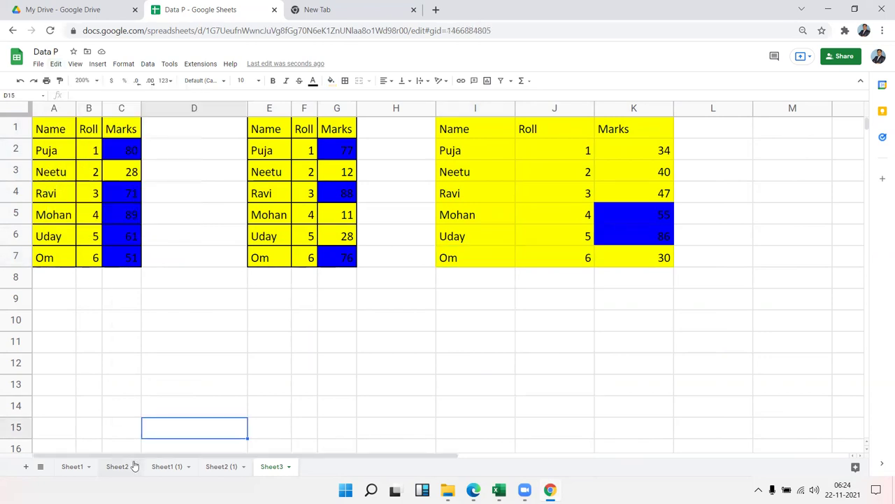
Switch to Sheet2, try the quick Ctrl+F search, then open Edit > Find and replace.
click(135, 465)
click(157, 302)
key(ctrl+f)
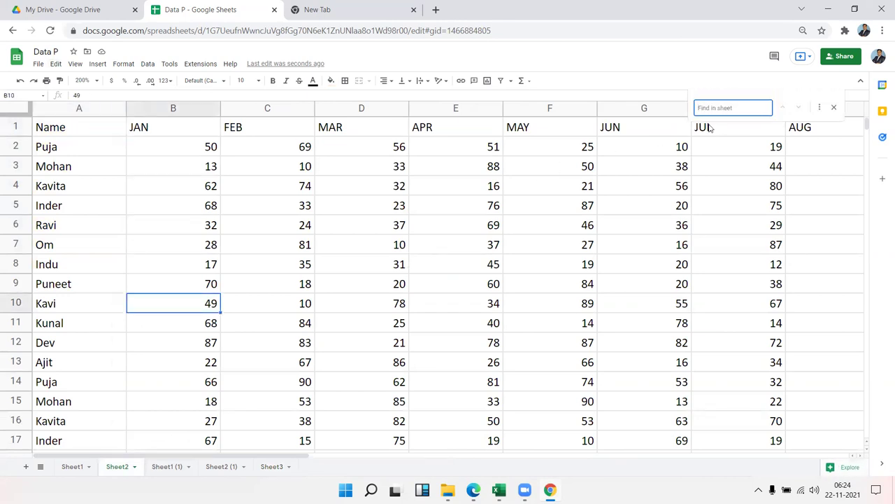
key(Escape)
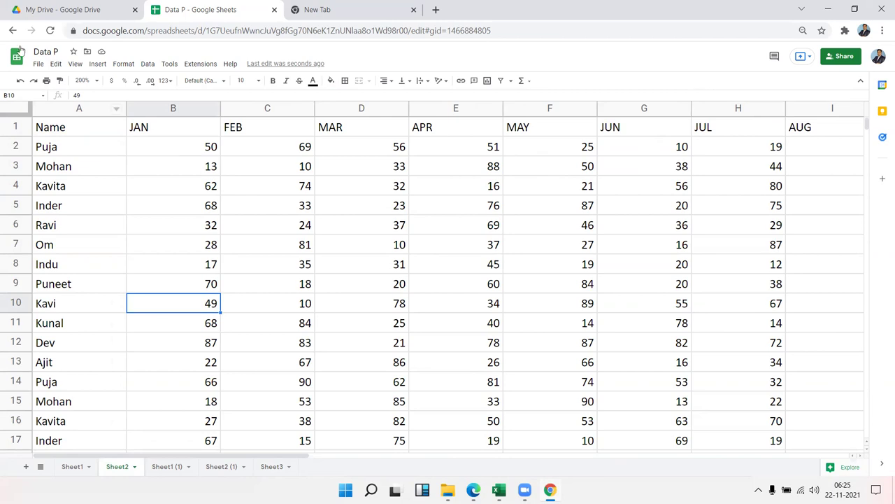
click(56, 64)
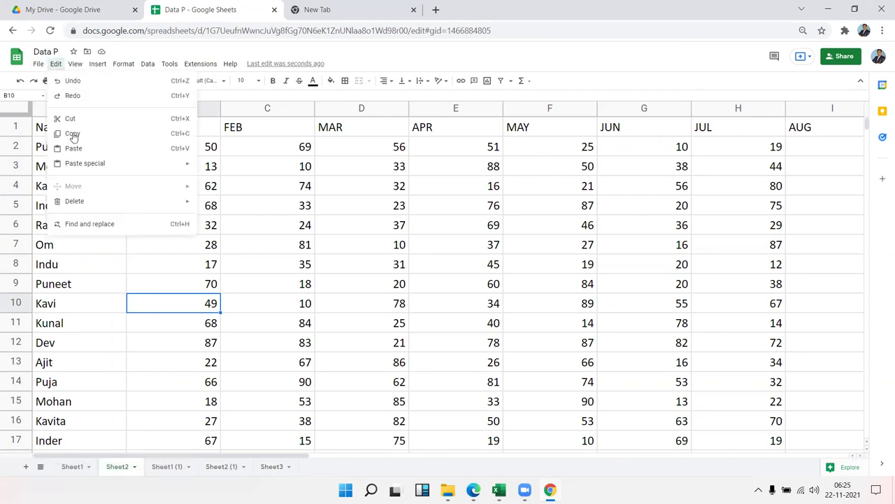
click(95, 225)
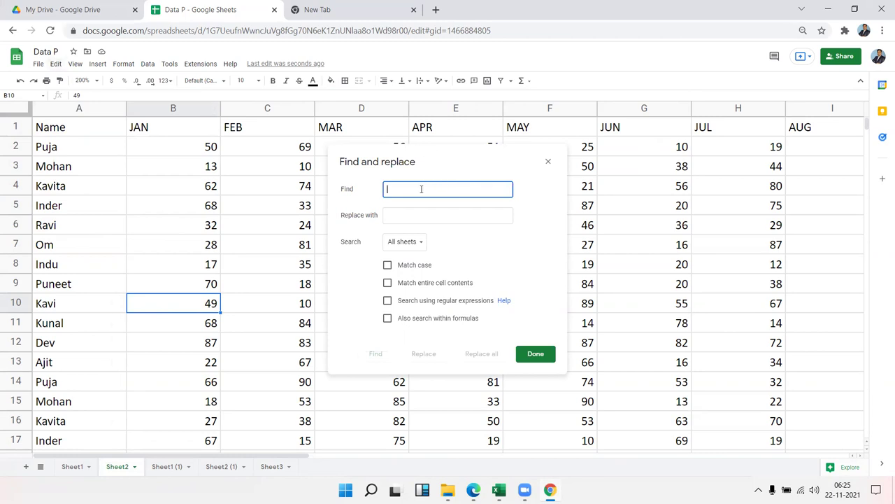
Keep the search scope on All sheets and enter Puja as the Find term.
click(420, 216)
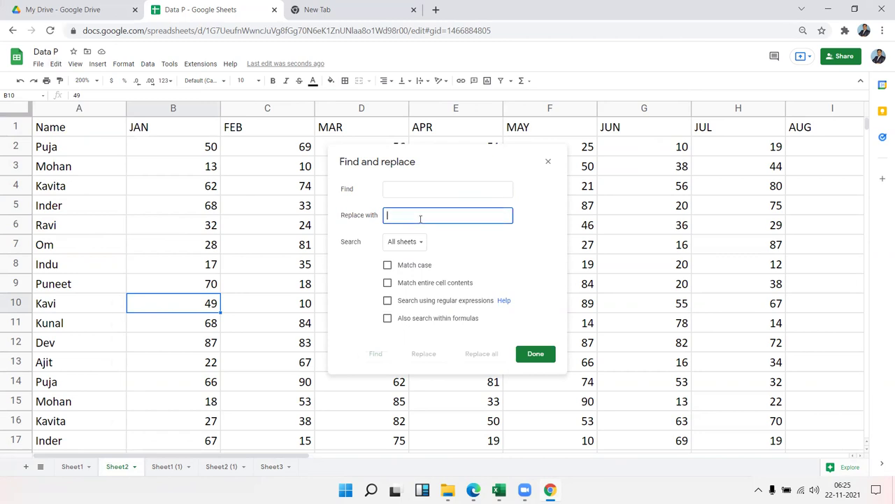
click(412, 243)
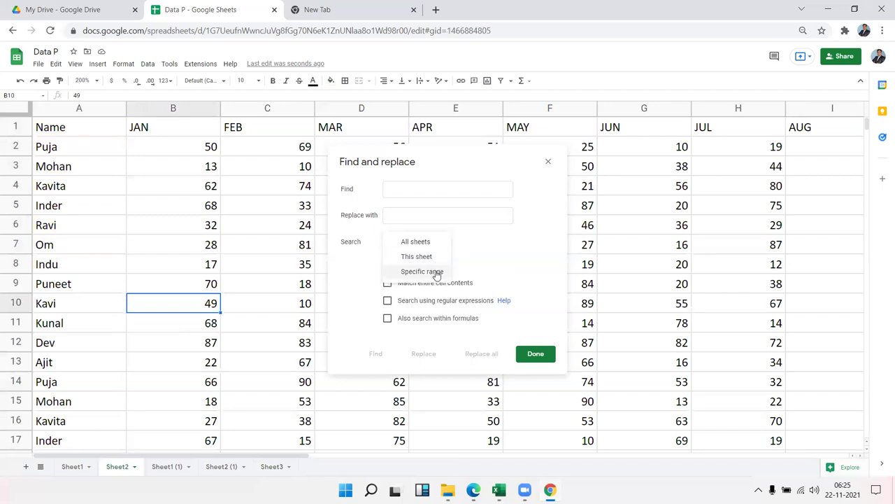
click(509, 256)
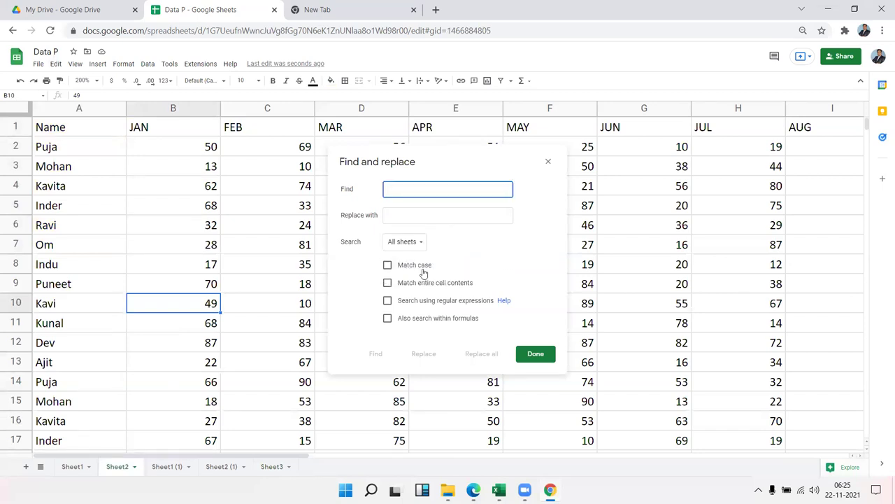
text(Puja)
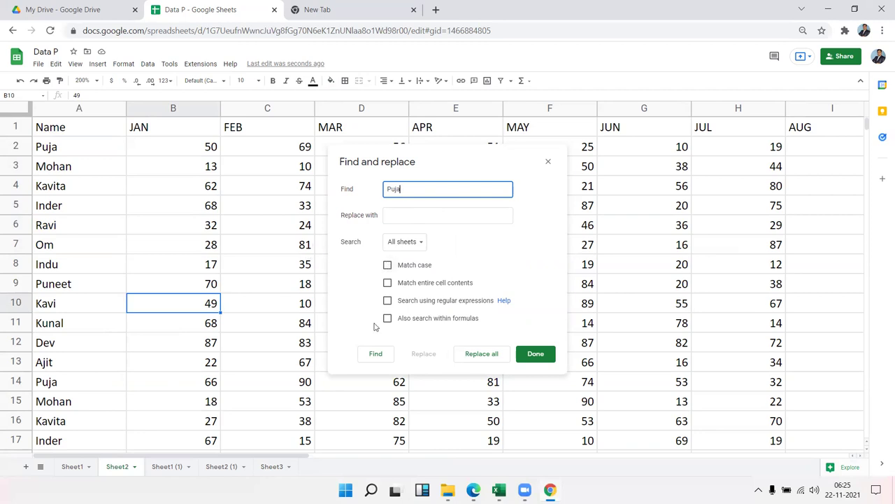
Find Puja, then turn on Match case and search for lowercase puja.
click(372, 353)
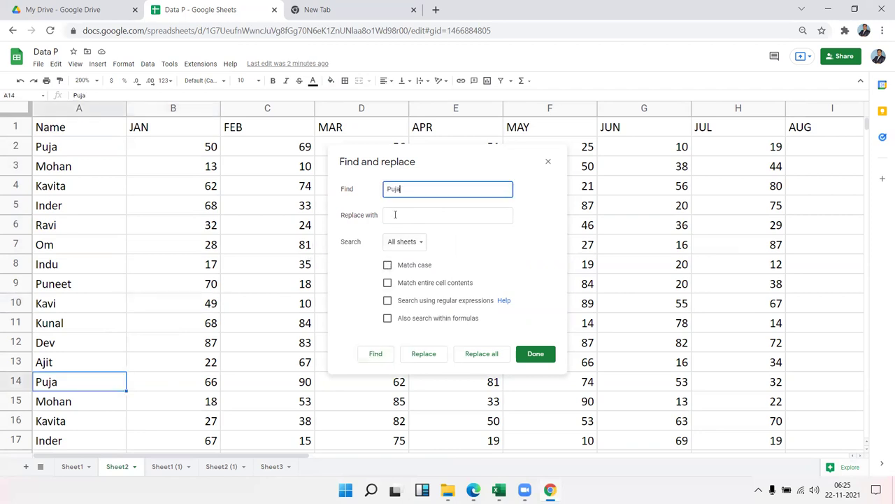
click(389, 265)
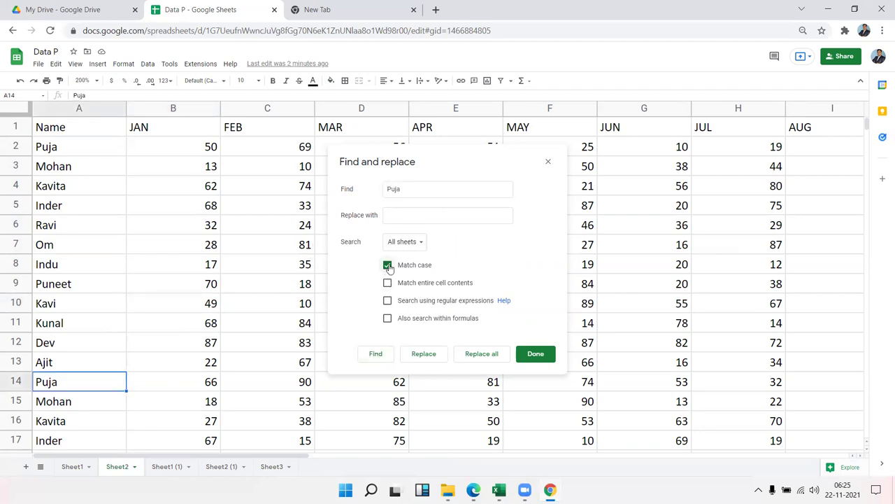
click(389, 189)
key(Delete)
text(p)
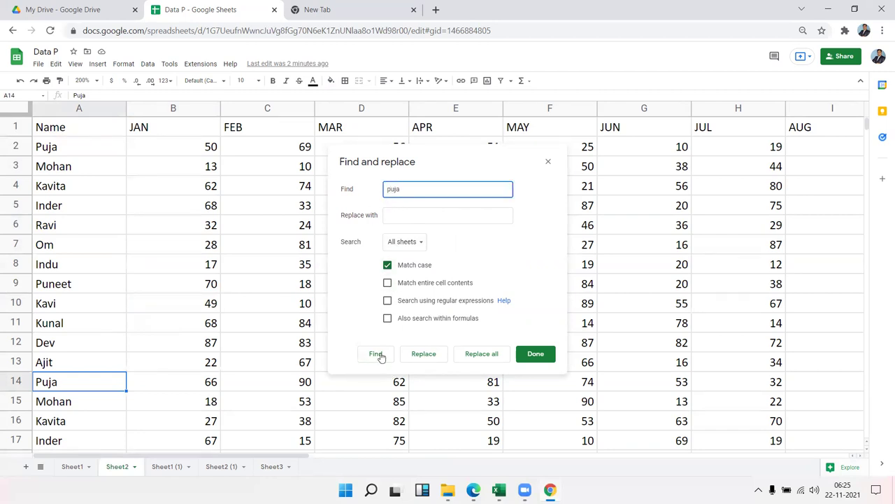
click(375, 359)
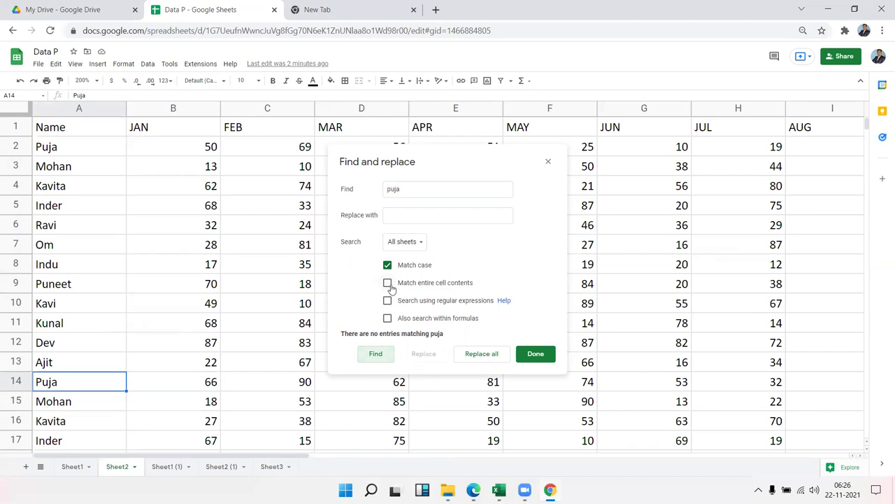
Toggle Match entire cell contents on and off, turn off Match case, and close the dialog.
click(389, 284)
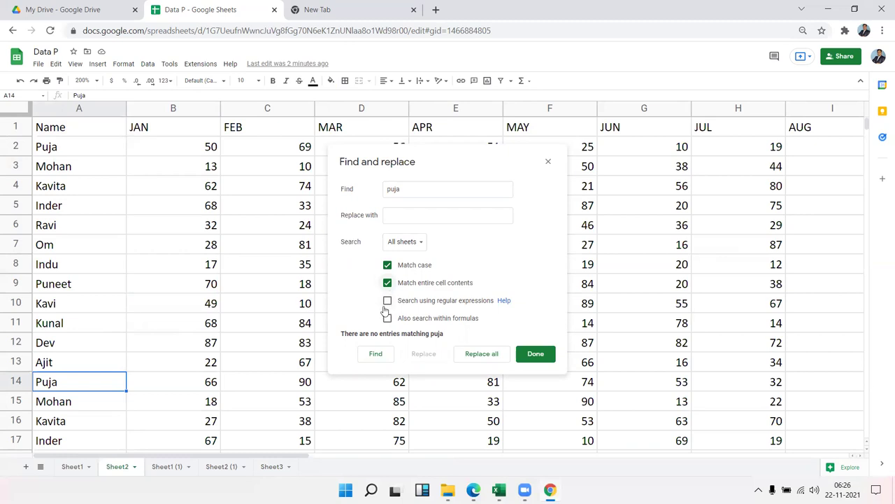
click(387, 282)
click(387, 266)
click(548, 161)
Inspect the formula in cell E10 of Sheet2 (1)'s green grid, then return to Sheet3.
click(234, 466)
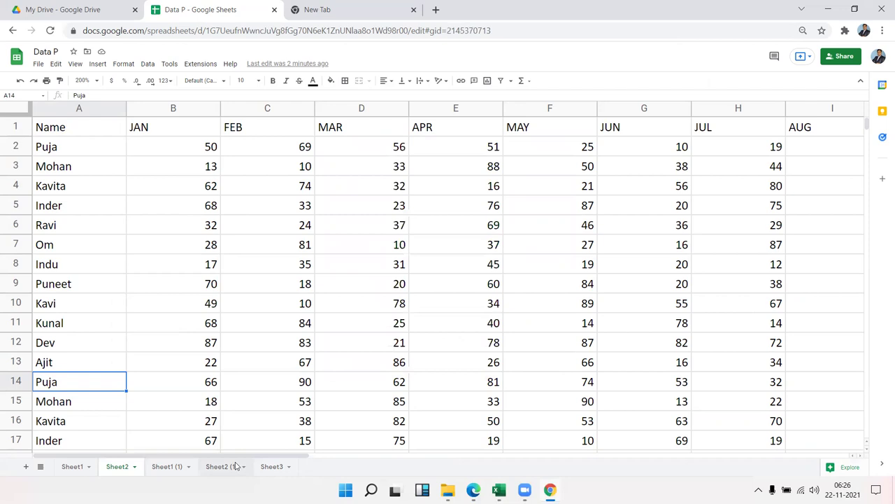
click(322, 330)
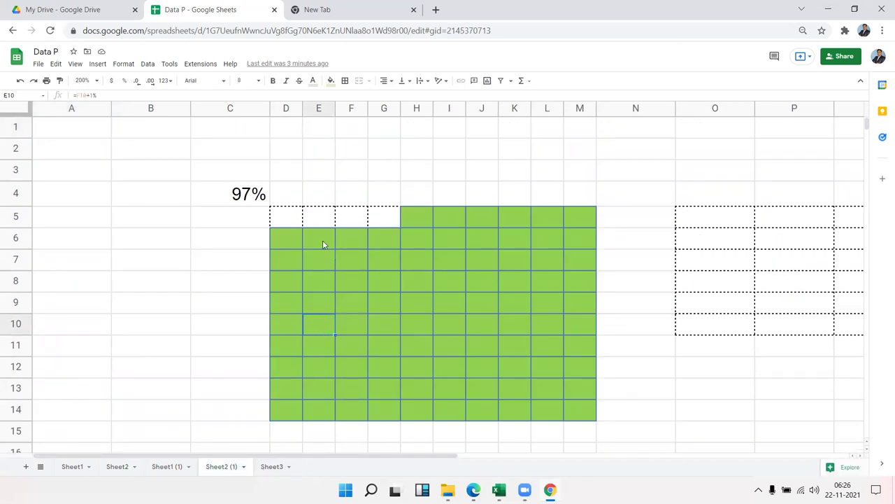
drag(87, 95, 72, 96)
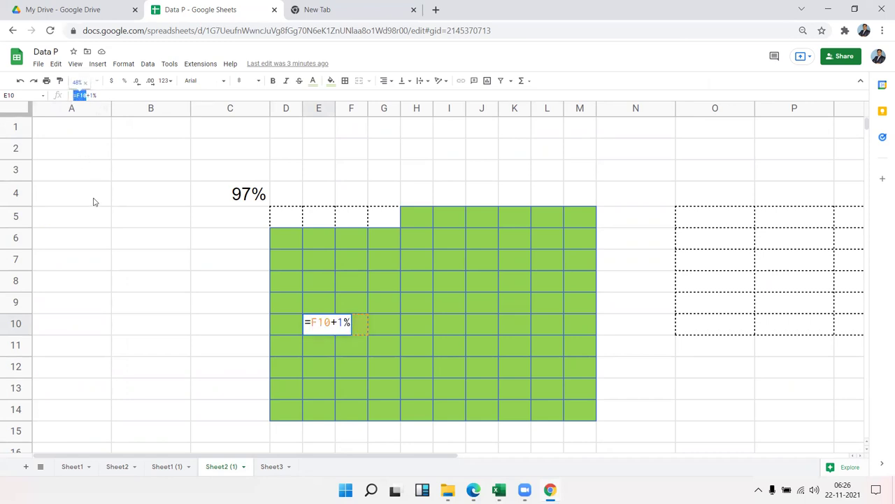
key(Return)
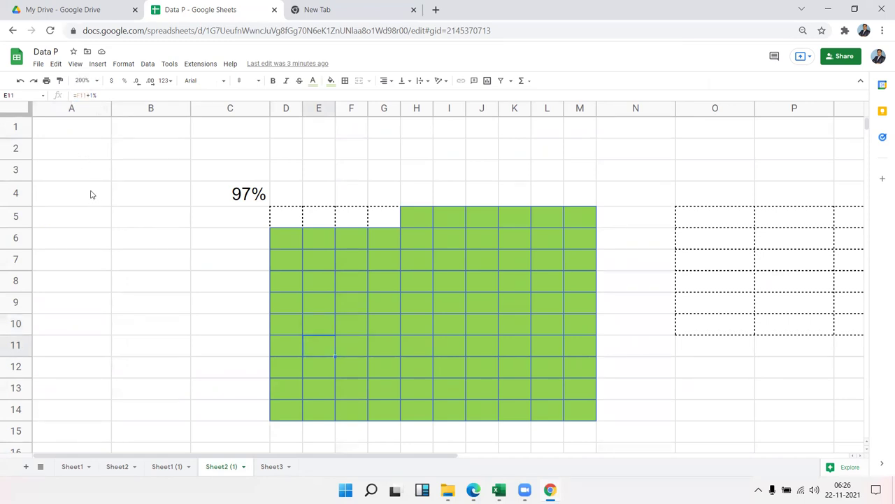
click(265, 470)
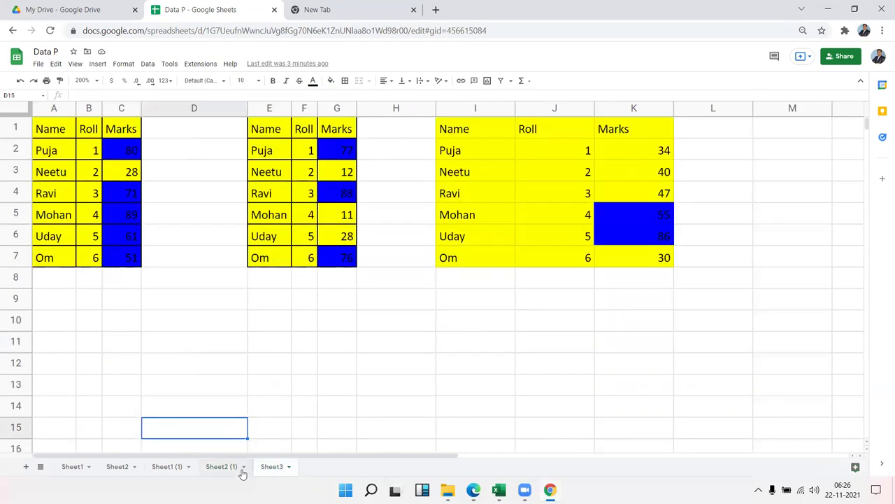
Check C4's RANDBETWEEN formula, open and dismiss the Edit menu, then select cell H5.
click(129, 189)
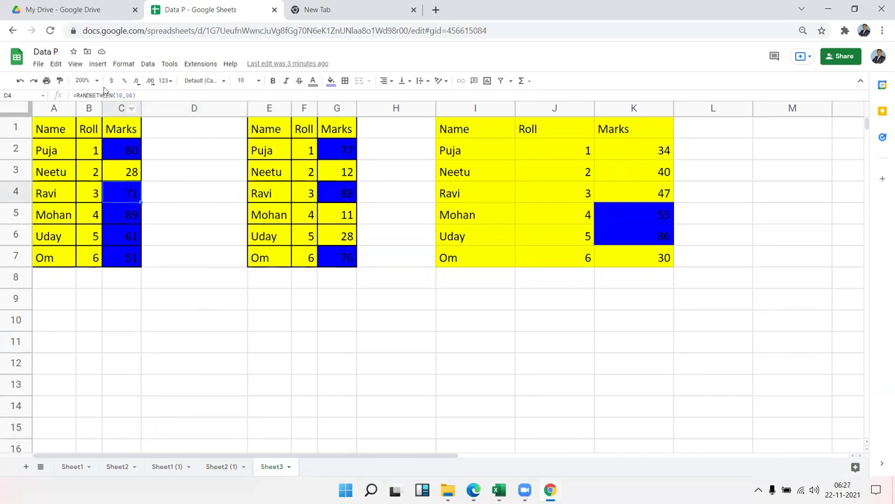
click(56, 64)
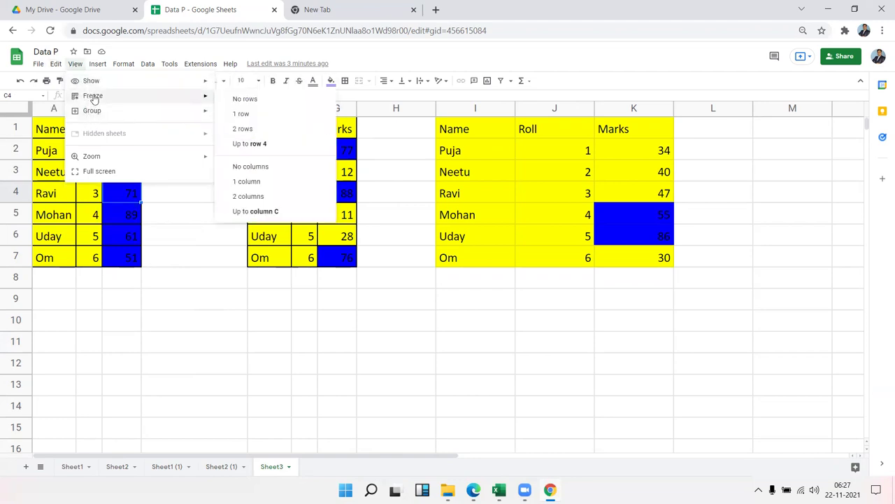
mouse_move(75, 64)
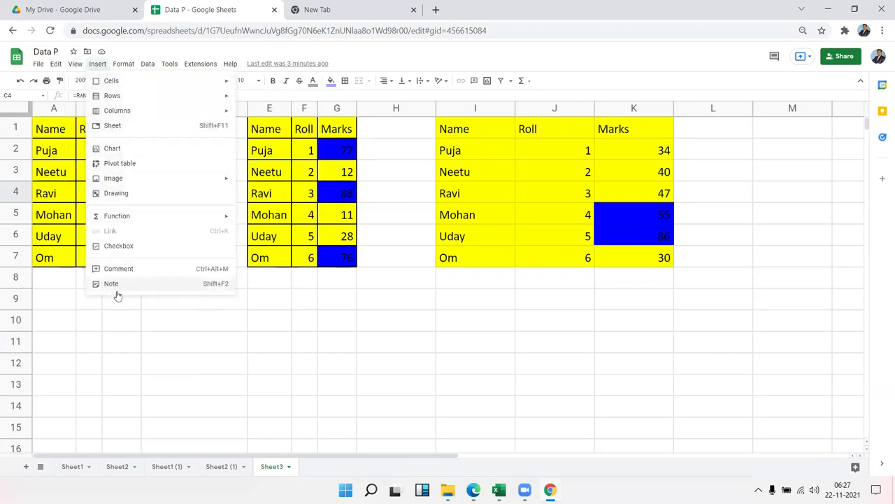
click(400, 222)
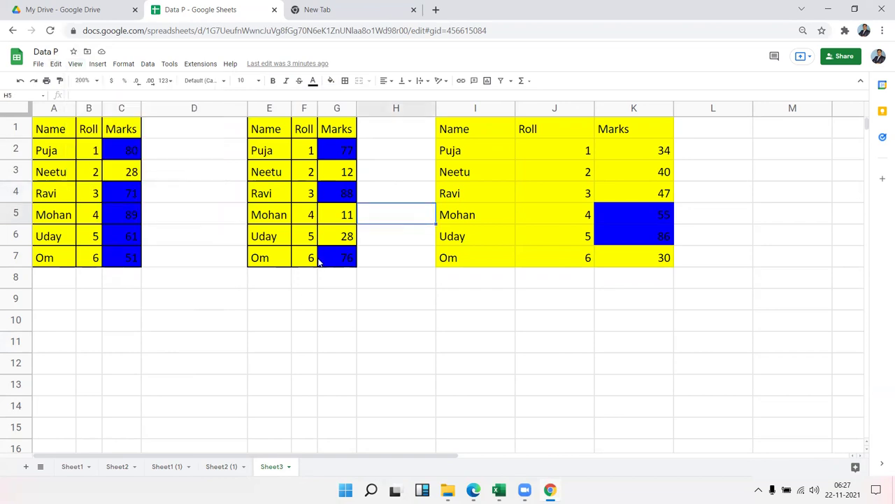